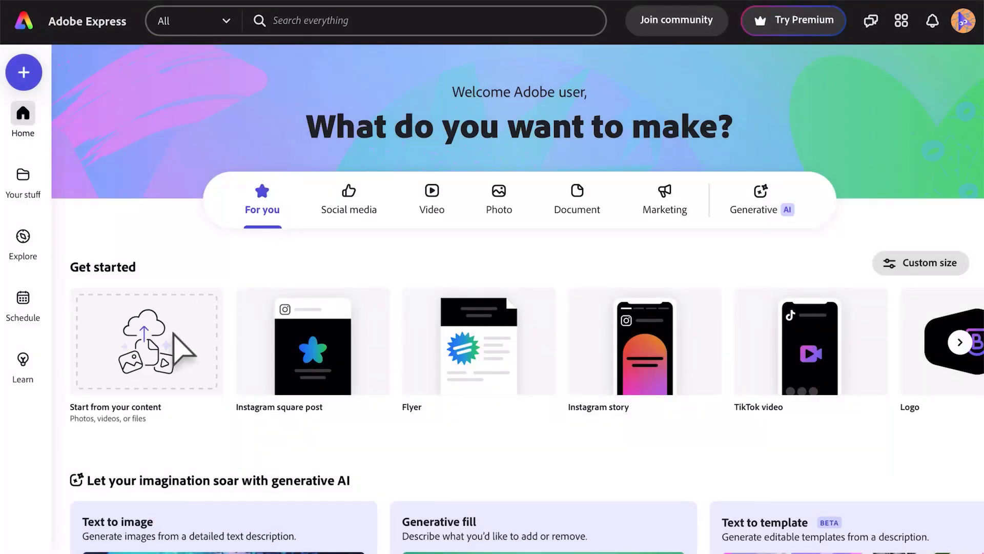
Upload sunflowers.mp4 as your own content and show the suggested project sizes
{"action": "left_click", "coordinate": [174, 334]}
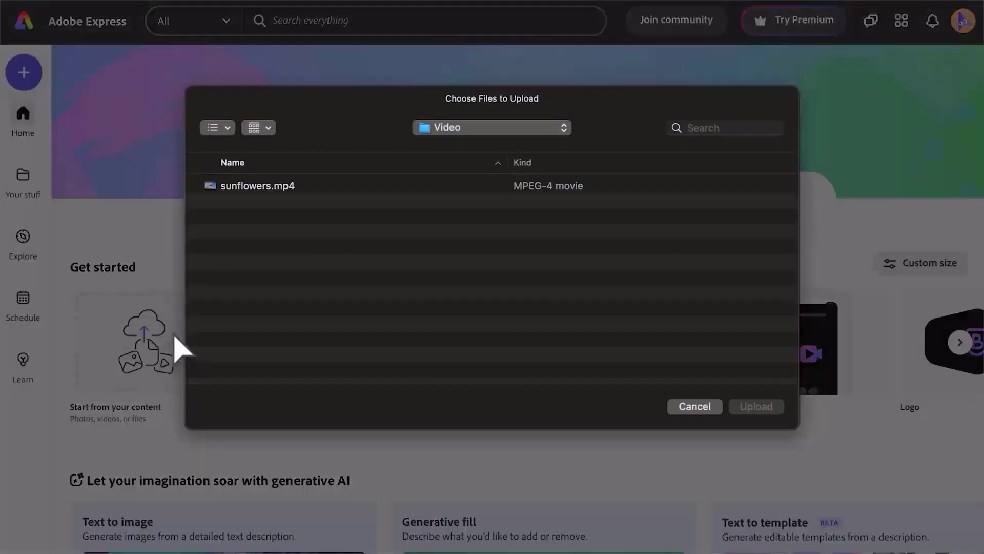
{"action": "left_click", "coordinate": [310, 201]}
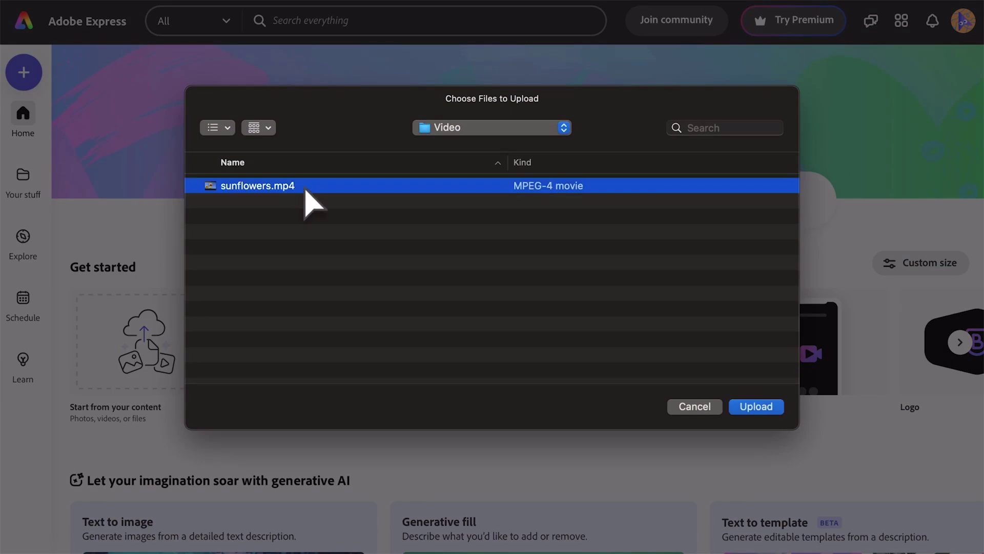
{"action": "left_click", "coordinate": [742, 406]}
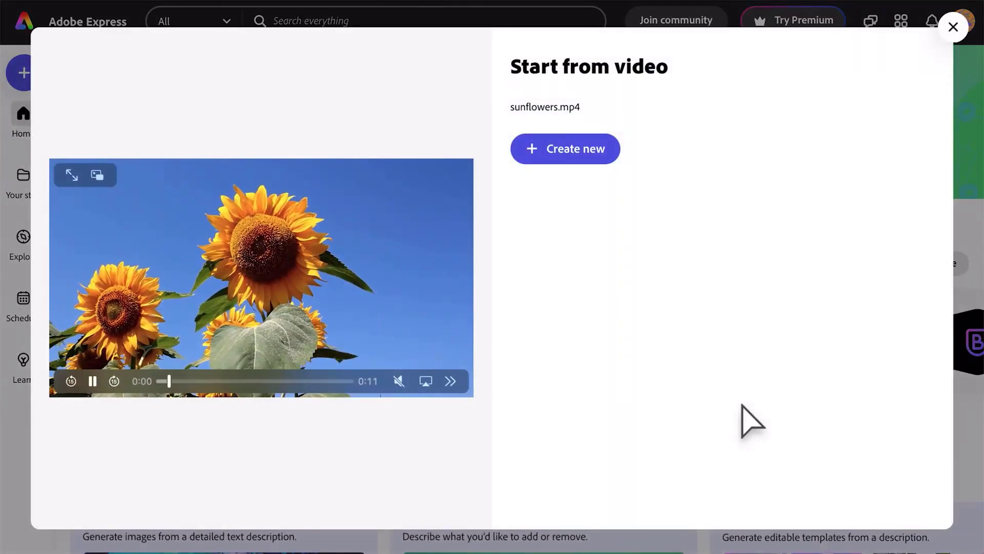
{"action": "left_click", "coordinate": [576, 163]}
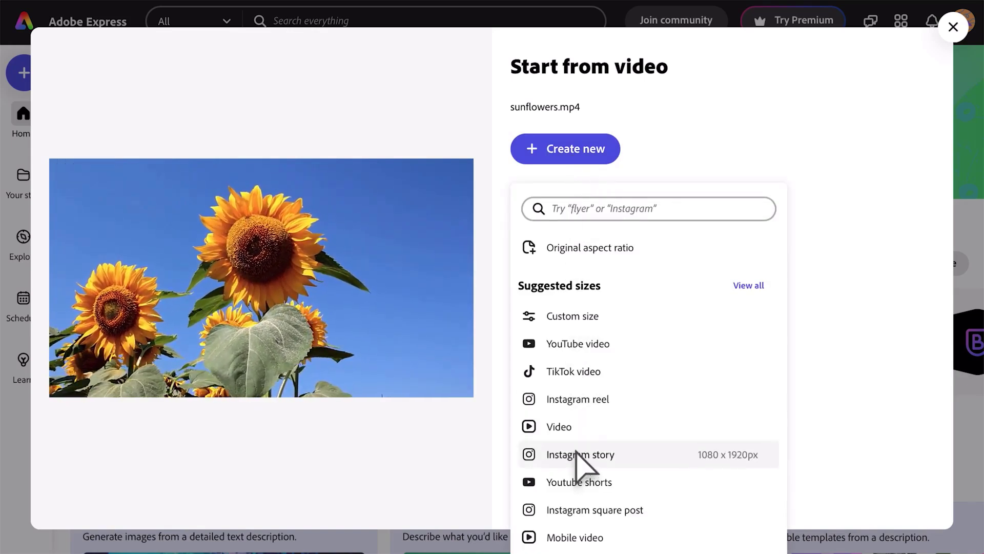
Preview the sunflower clip at original aspect ratio, then create a standard 1920 x 1080 video
{"action": "left_click", "coordinate": [574, 250]}
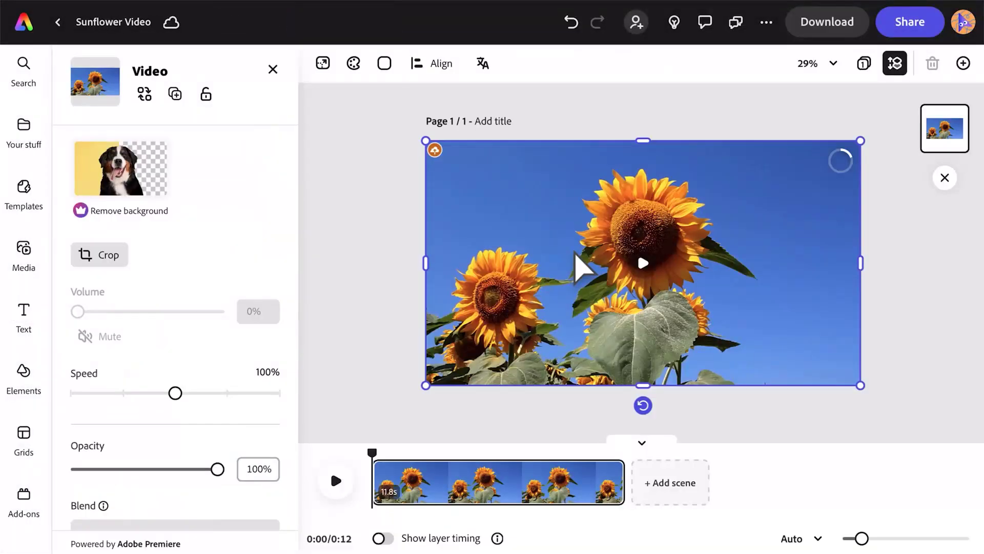
{"action": "left_click", "coordinate": [336, 480]}
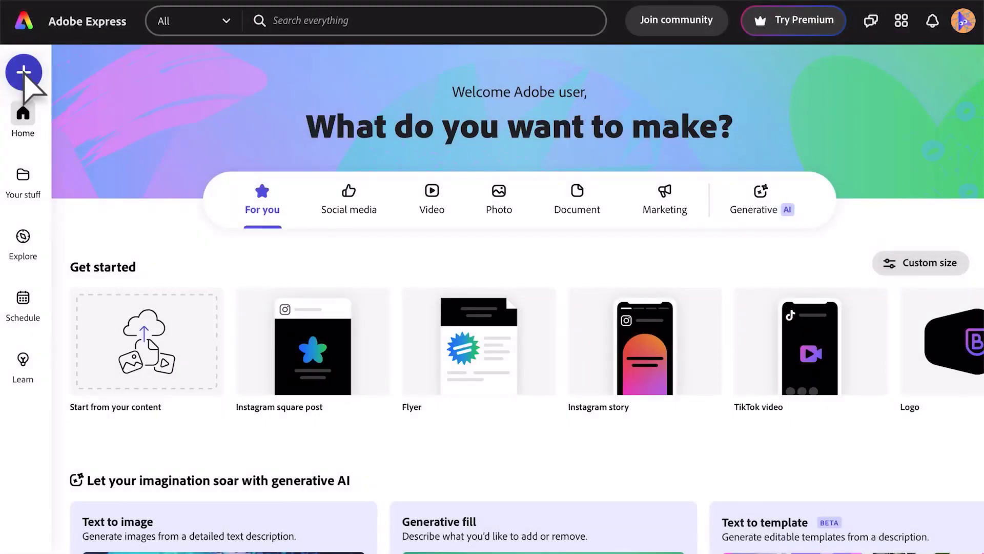
{"action": "left_click", "coordinate": [23, 72]}
{"action": "left_click", "coordinate": [243, 306]}
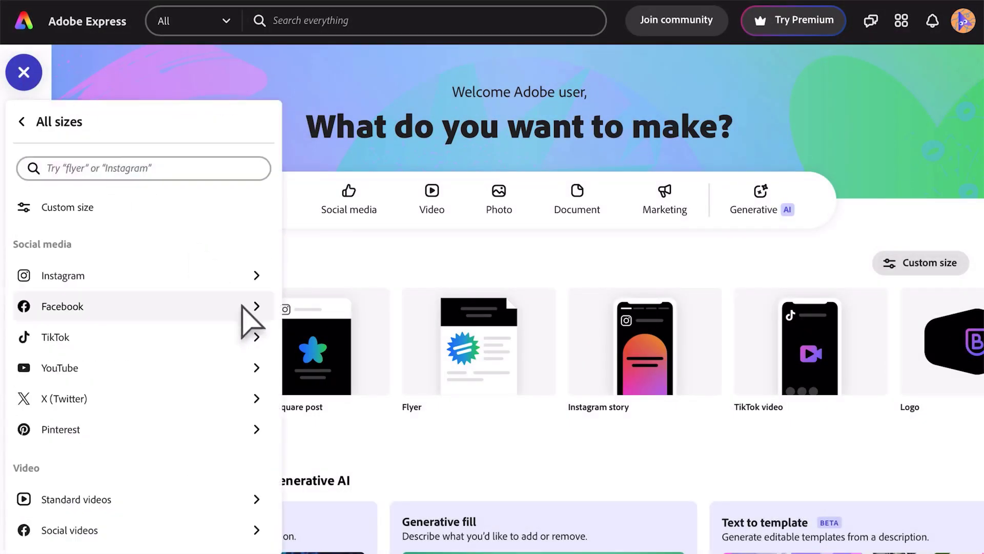
{"action": "mouse_move", "coordinate": [247, 496]}
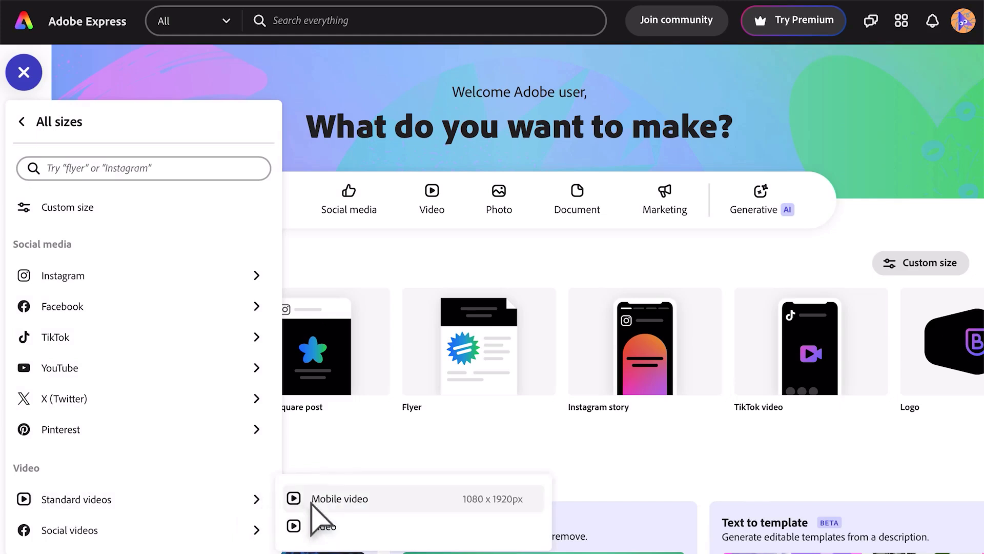
{"action": "left_click", "coordinate": [317, 530]}
Add the 29 s 'sunflower' stock clip and trim its end to 14.2 s
{"action": "left_click", "coordinate": [174, 174]}
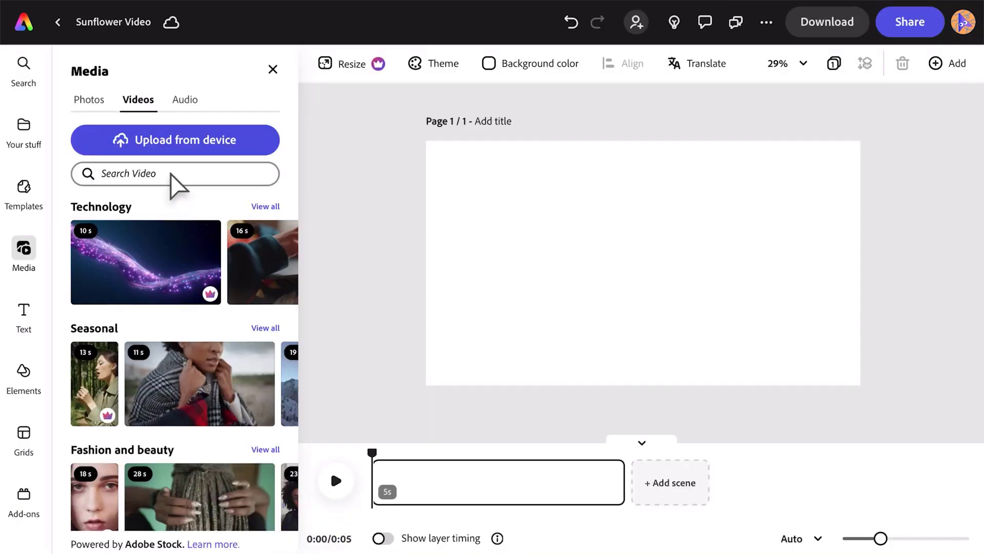
{"action": "type", "text": "sunflower"}
{"action": "key", "text": "Return"}
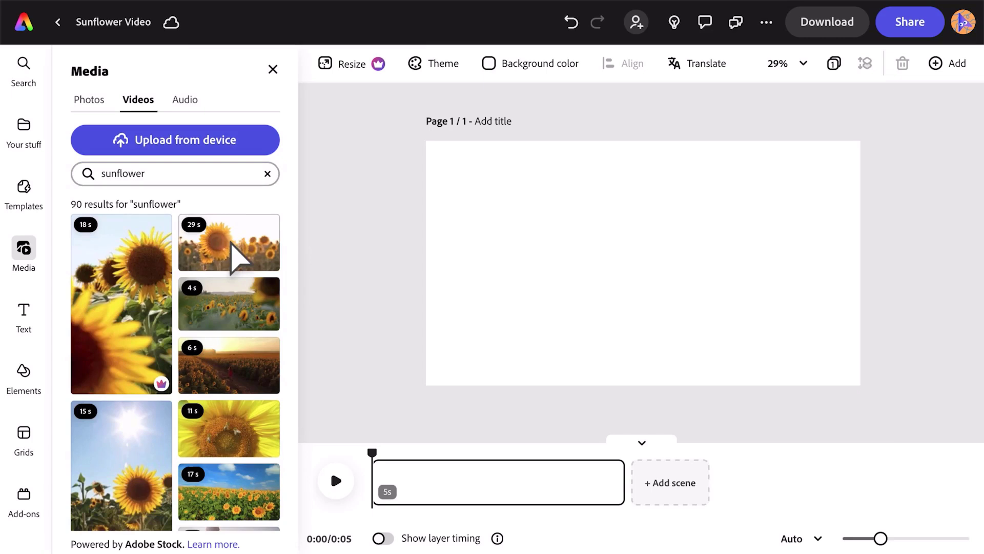
{"action": "left_click", "coordinate": [232, 243]}
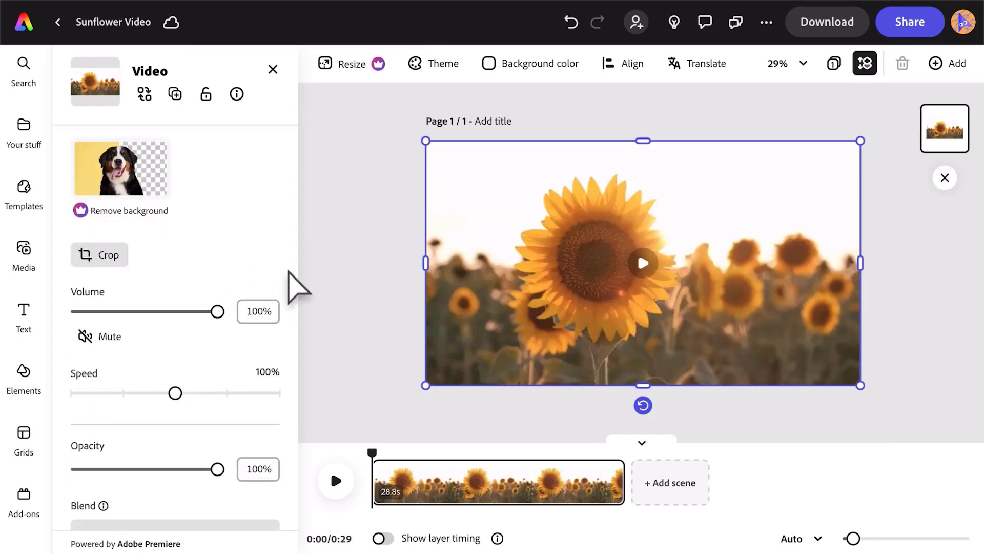
{"action": "left_click_drag", "start_coordinate": [619, 490], "coordinate": [487, 496]}
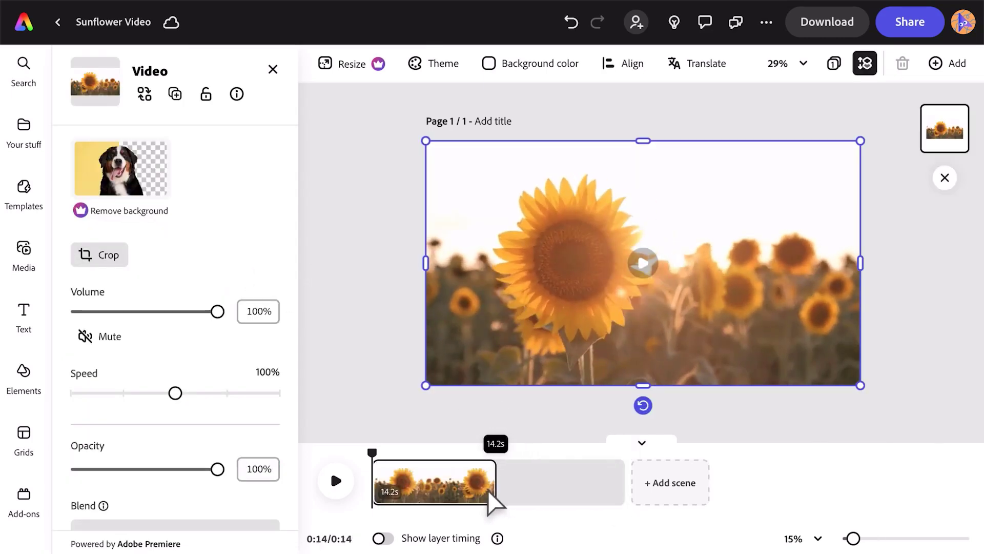
Add a second scene with the 25 s sunflower-field clip and play the video
{"action": "left_click", "coordinate": [532, 487]}
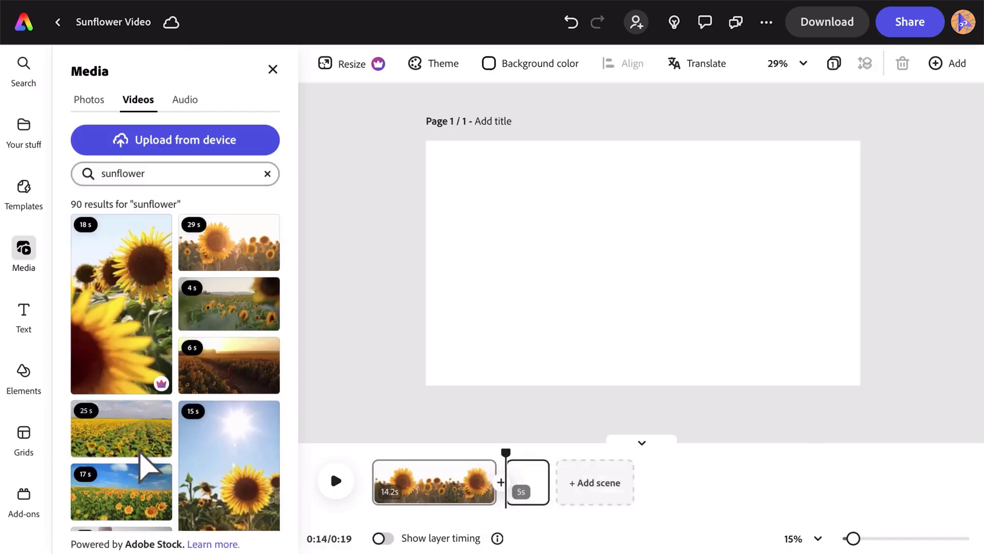
{"action": "left_click", "coordinate": [141, 453]}
{"action": "left_click", "coordinate": [334, 480]}
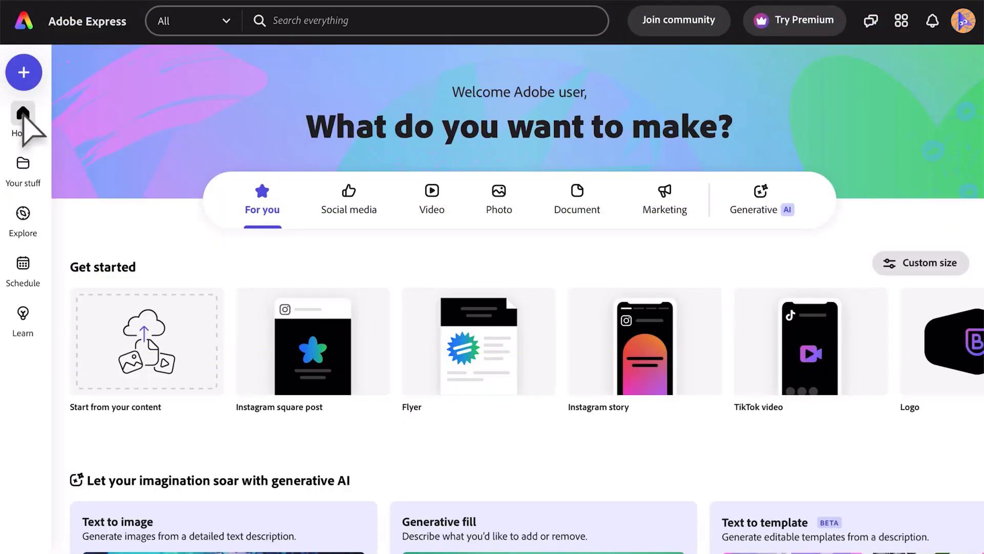
Show the home page's Video formats, including Instagram reel, TikTok video and Instagram story
{"action": "left_click", "coordinate": [433, 195]}
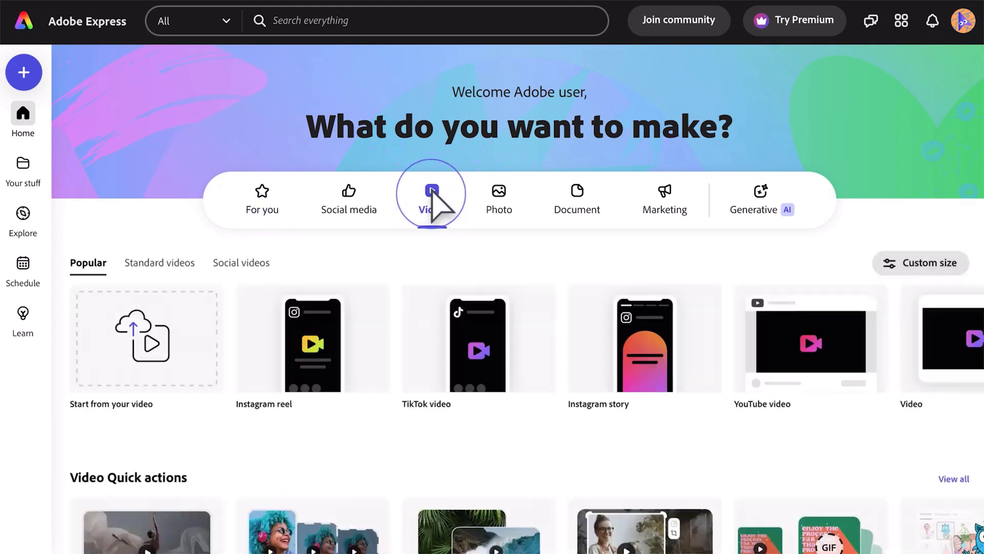
{"action": "mouse_move", "coordinate": [663, 336]}
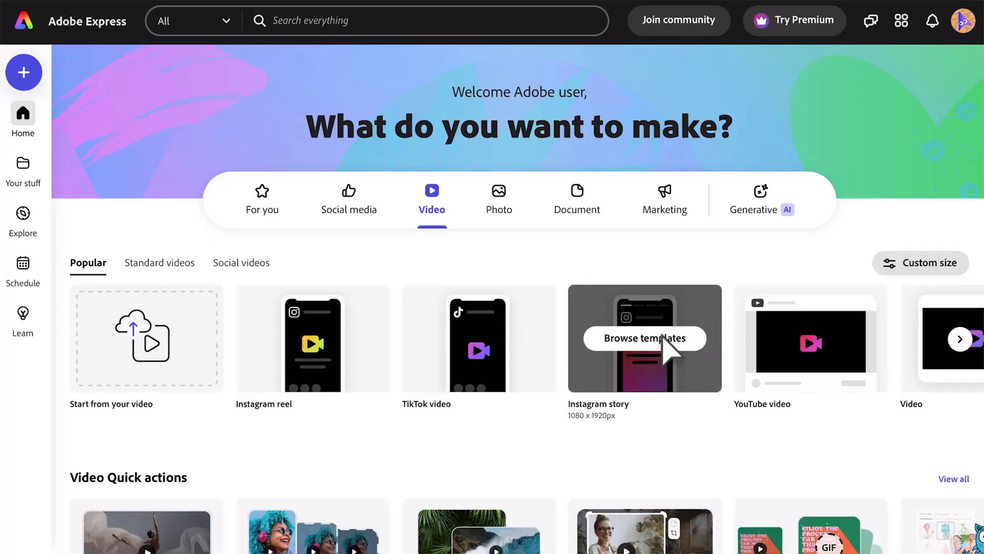
Start an Instagram story and apply the Ceramics workshop template from an 'art workshop' search
{"action": "left_click", "coordinate": [663, 337]}
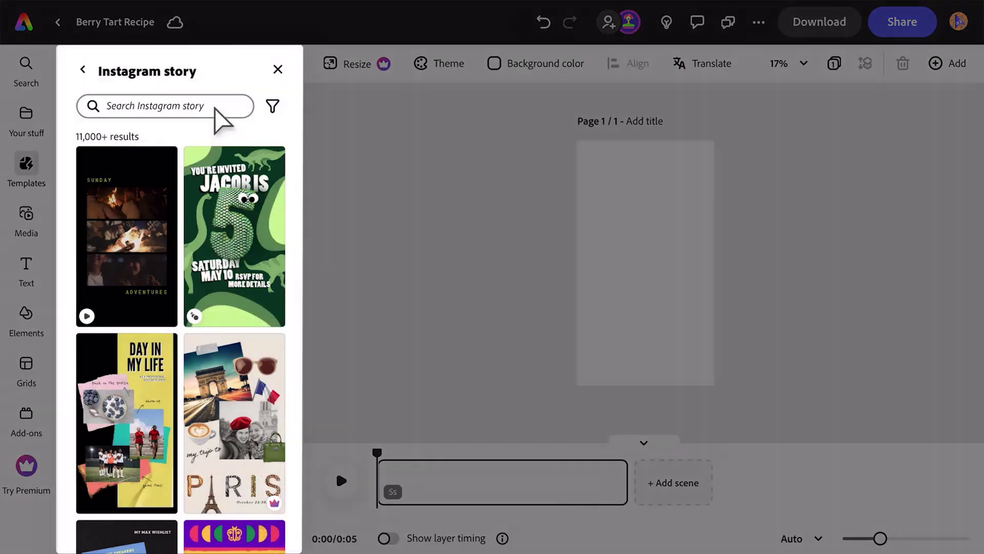
{"action": "left_click", "coordinate": [215, 106]}
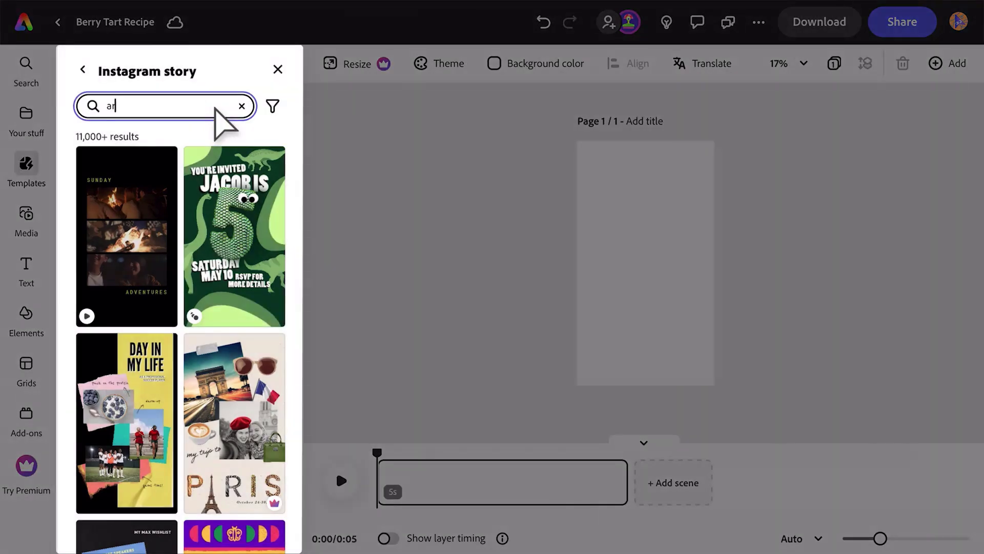
{"action": "type", "text": "art workshop"}
{"action": "key", "text": "Return"}
{"action": "left_click", "coordinate": [129, 205]}
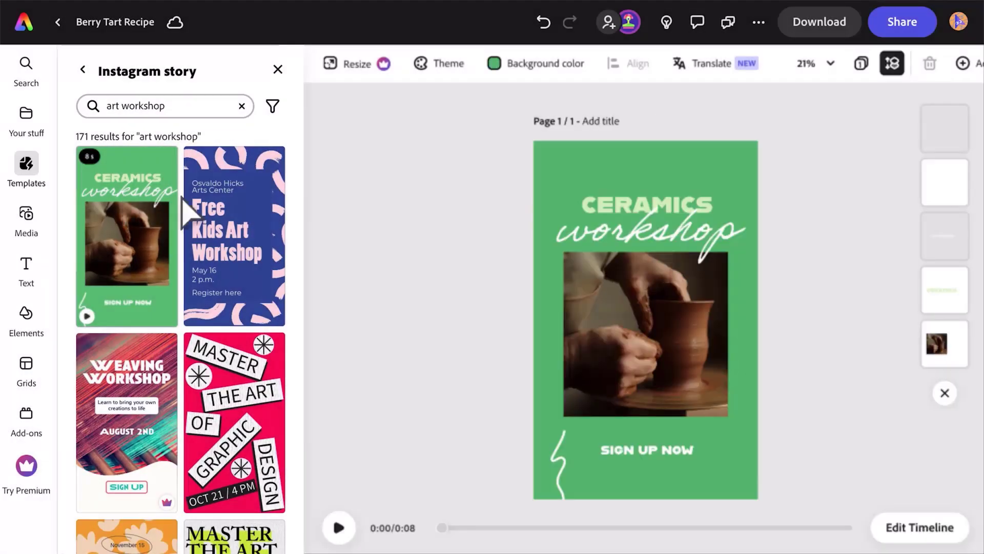
Change the CERAMICS and workshop headings to RECIPE and Berry tart
{"action": "left_click", "coordinate": [643, 207]}
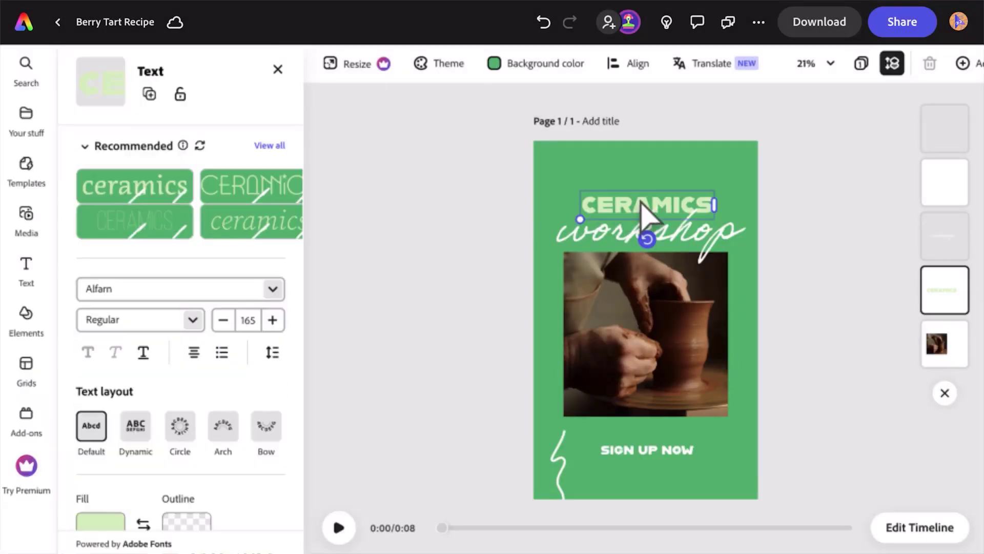
{"action": "left_click", "coordinate": [641, 203]}
{"action": "type", "text": "RECIPE"}
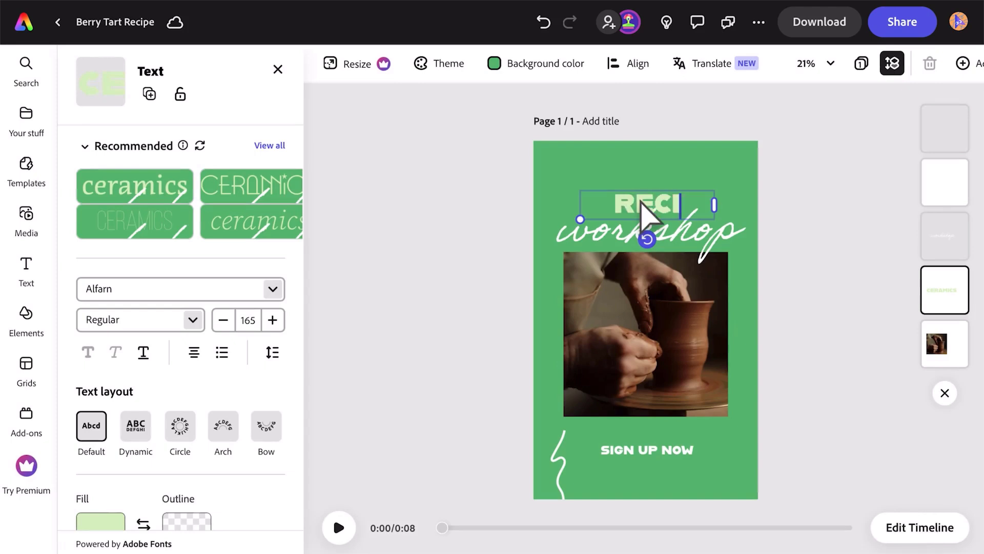
{"action": "double_click", "coordinate": [591, 237]}
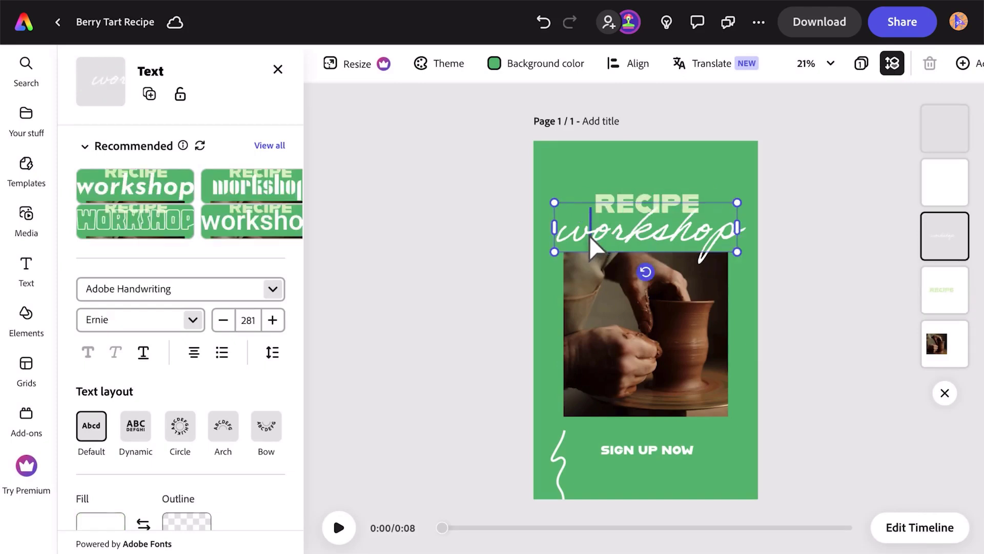
{"action": "type", "text": "Berry tart"}
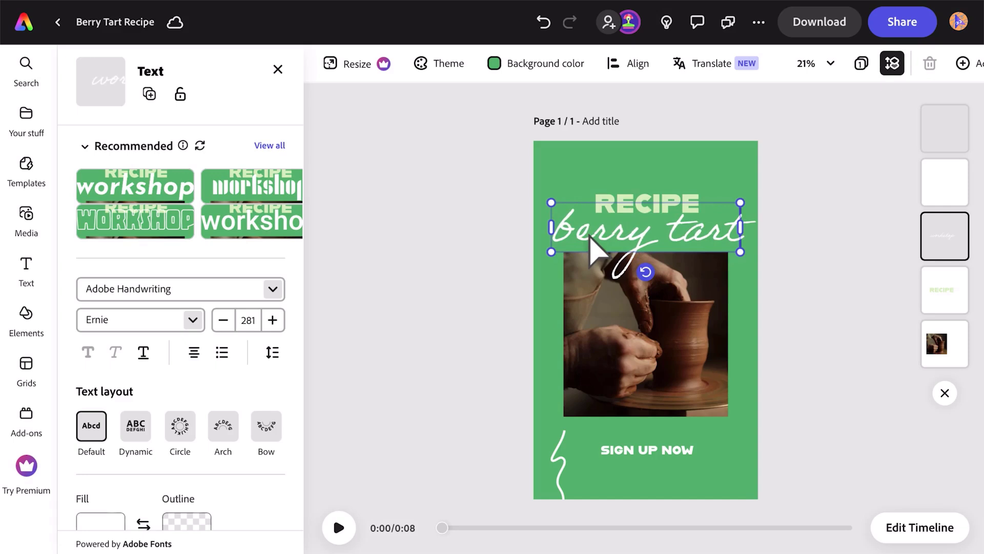
Replace SIGN UP NOW with LINK IN BIO and select the pottery video
{"action": "left_click", "coordinate": [642, 447]}
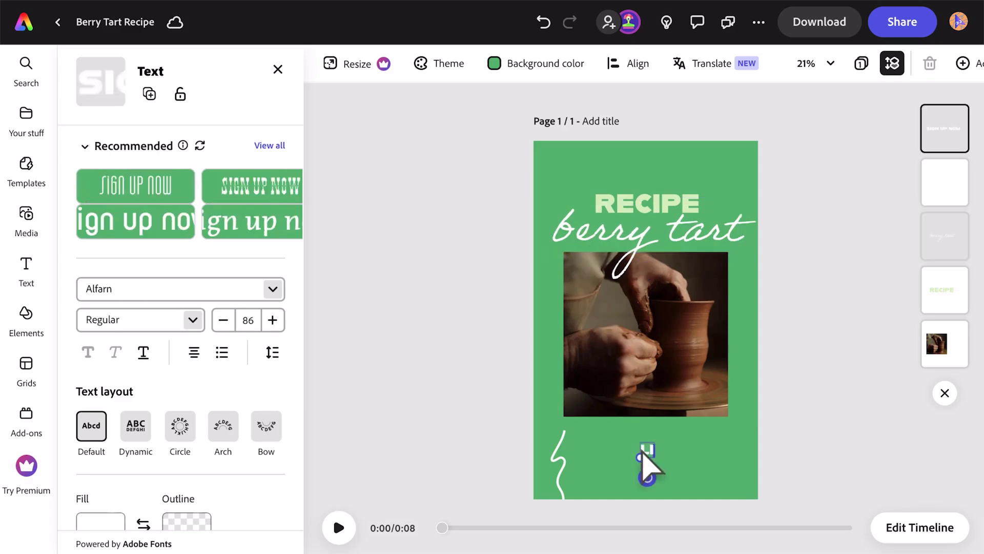
{"action": "type", "text": "LINK IN BIO"}
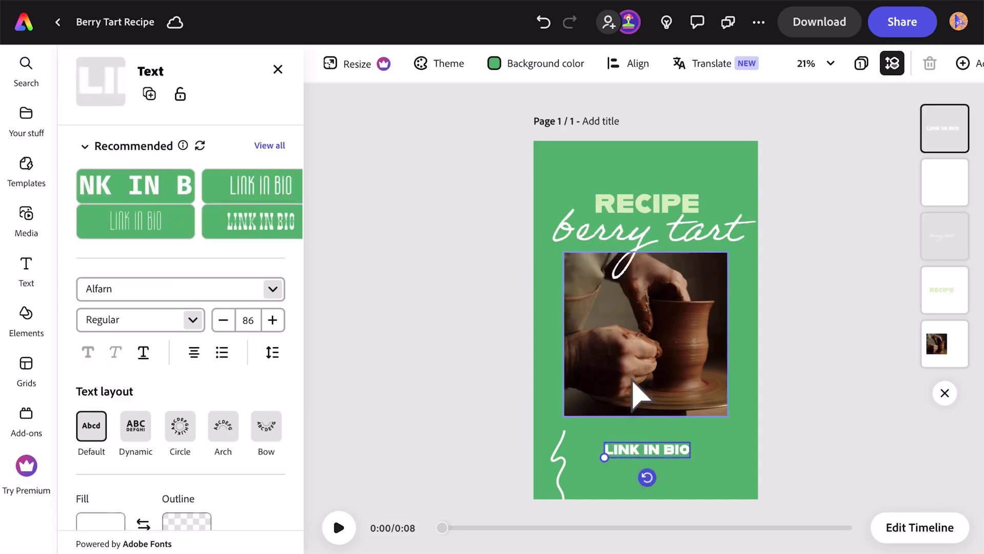
{"action": "left_click", "coordinate": [643, 395]}
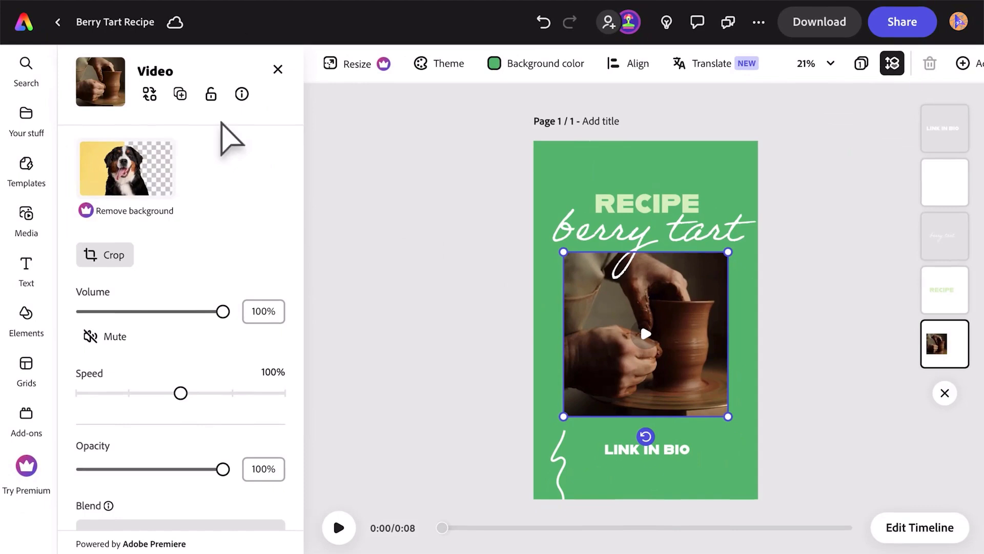
Replace the pottery clip with Berry Tart.mov uploaded from the device
{"action": "left_click", "coordinate": [151, 95]}
{"action": "left_click", "coordinate": [155, 119]}
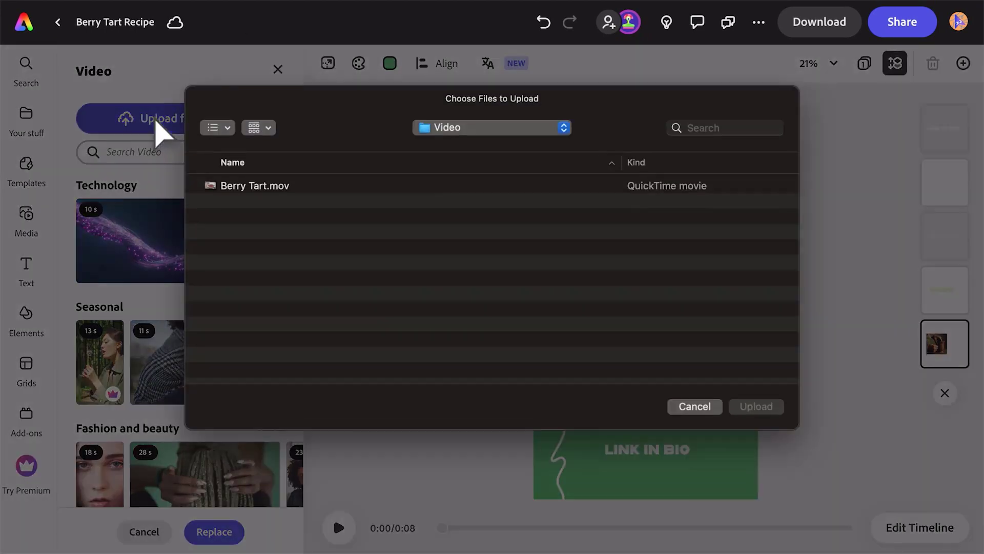
{"action": "left_click", "coordinate": [241, 188]}
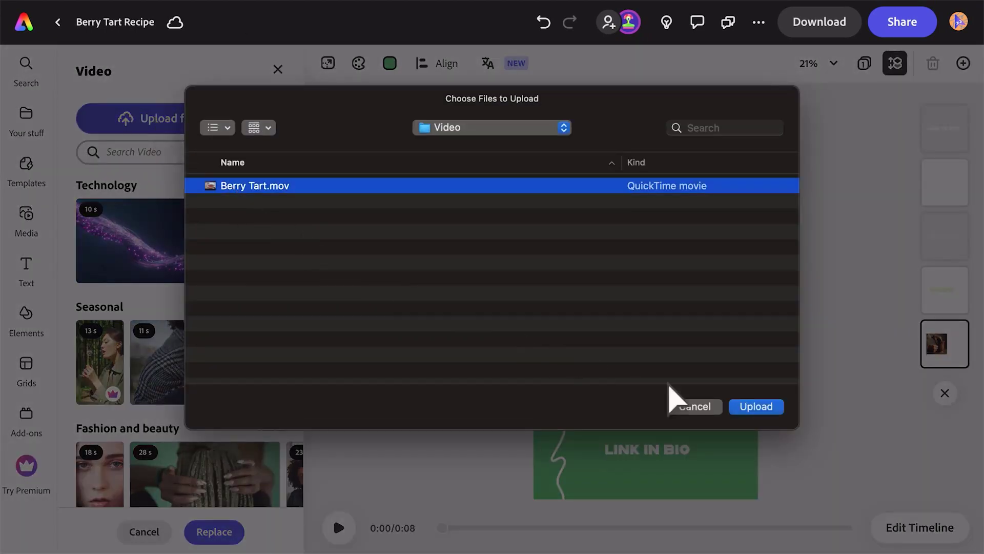
{"action": "left_click", "coordinate": [748, 405]}
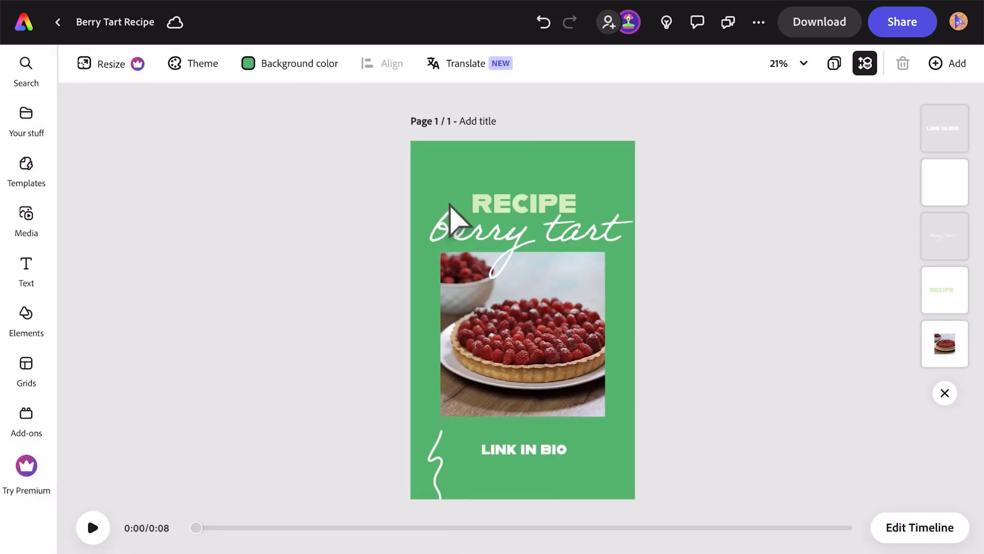
Change the page background from green to a custom coral red
{"action": "left_click", "coordinate": [298, 67]}
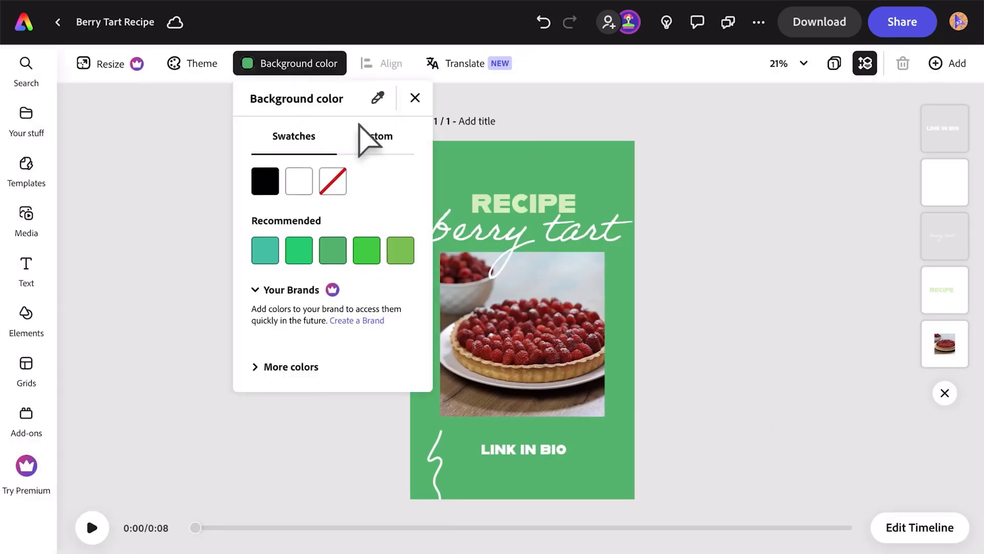
{"action": "left_click", "coordinate": [373, 137]}
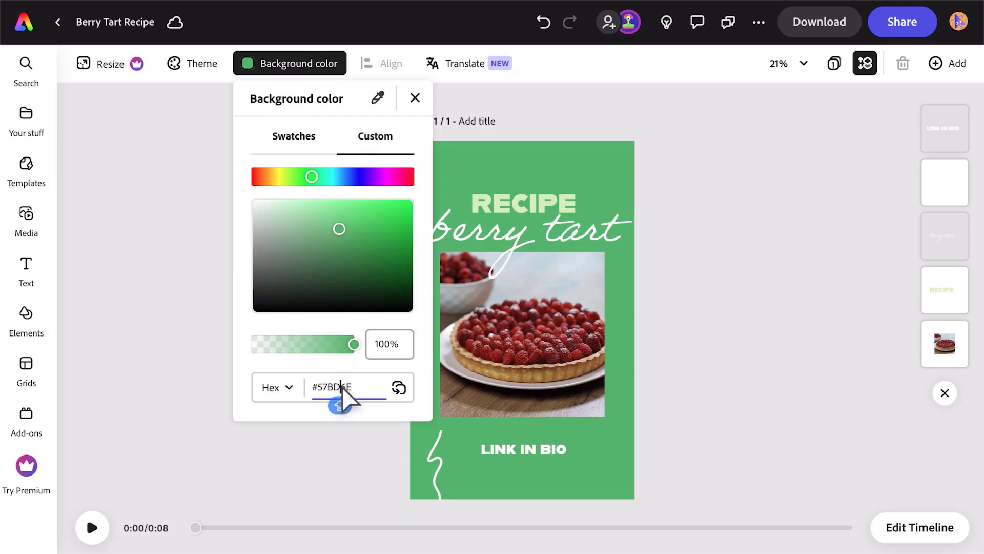
{"action": "type", "text": "B"}
{"action": "left_click", "coordinate": [220, 369]}
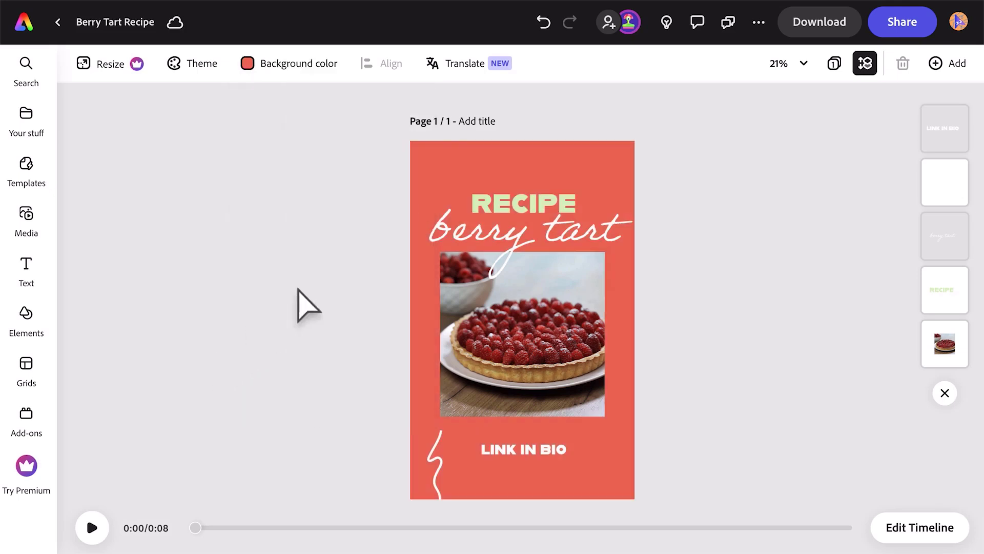
Color the RECIPE heading pink with hex FFC0CB and preview the design
{"action": "left_click", "coordinate": [504, 199]}
{"action": "left_click", "coordinate": [615, 204]}
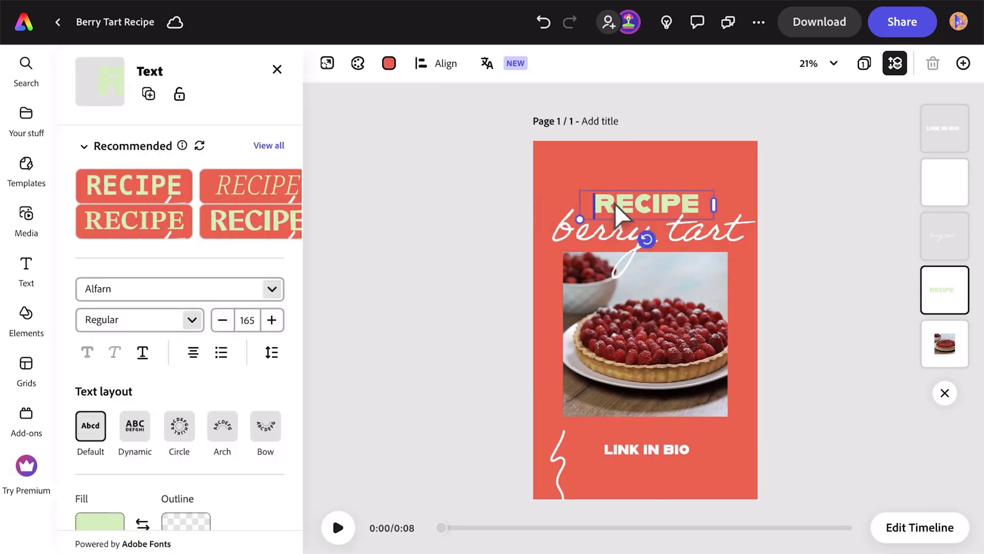
{"action": "double_click", "coordinate": [615, 208]}
{"action": "scroll", "coordinate": [153, 396], "scroll_direction": "down", "scroll_amount": 2}
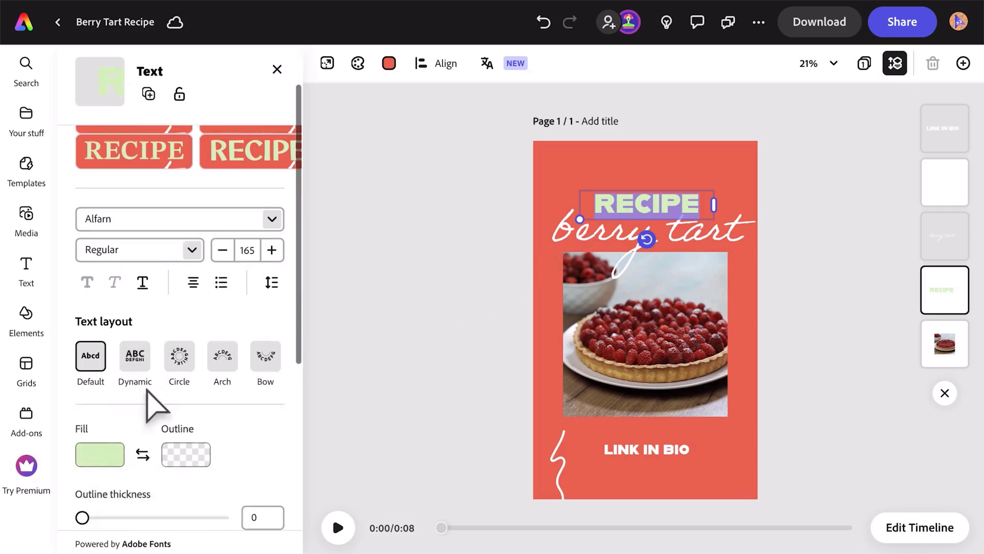
{"action": "left_click", "coordinate": [106, 459]}
{"action": "left_click", "coordinate": [231, 515]}
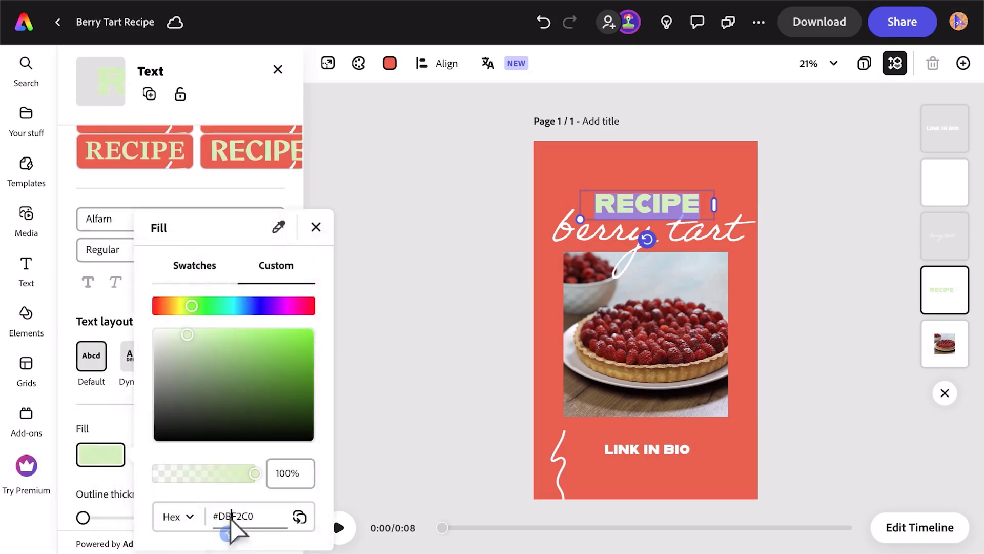
{"action": "type", "text": "FFC0CB"}
{"action": "key", "text": "Return"}
{"action": "left_click", "coordinate": [432, 402]}
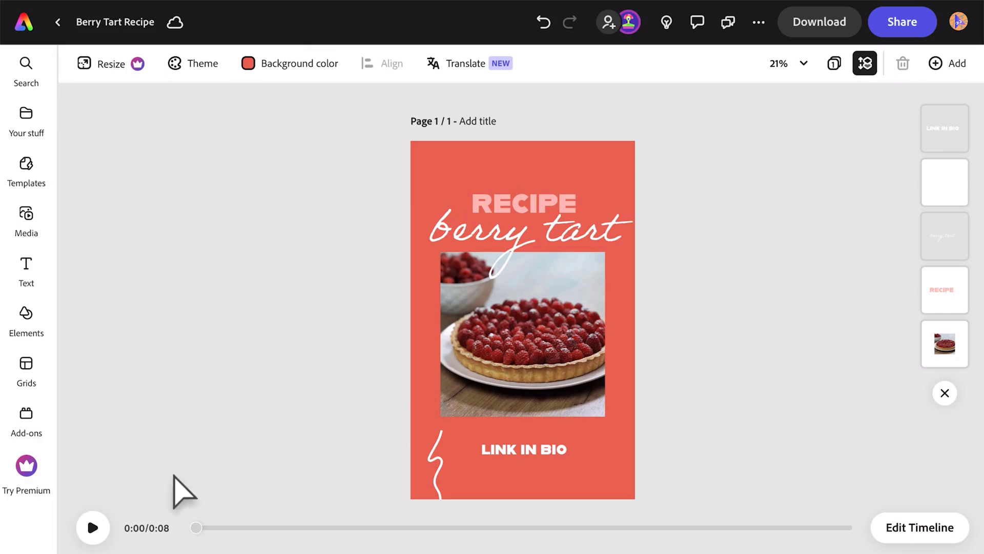
{"action": "left_click", "coordinate": [94, 521]}
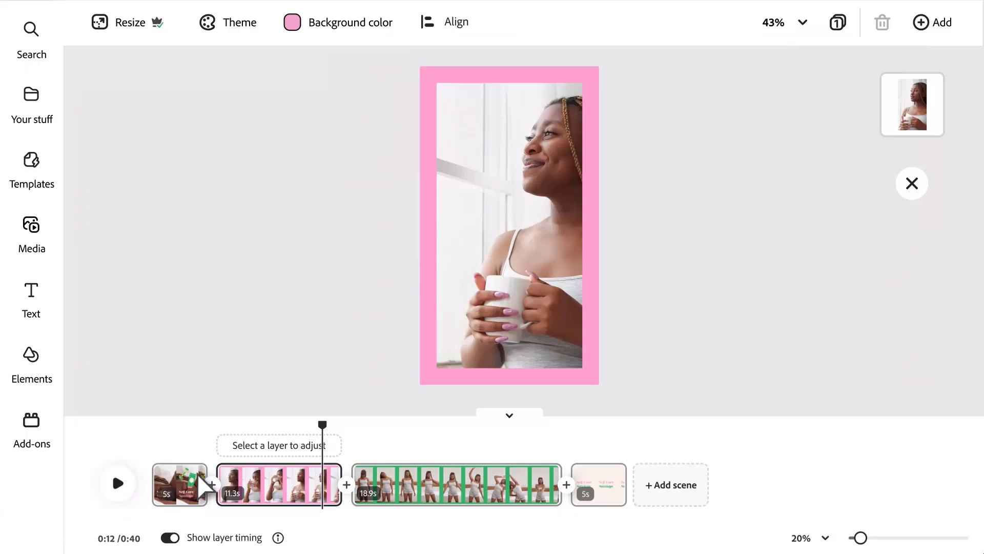
Trim scene 2's clip from 11.3s to 8.3s, then move the playhead into scene 3
{"action": "left_click", "coordinate": [225, 477]}
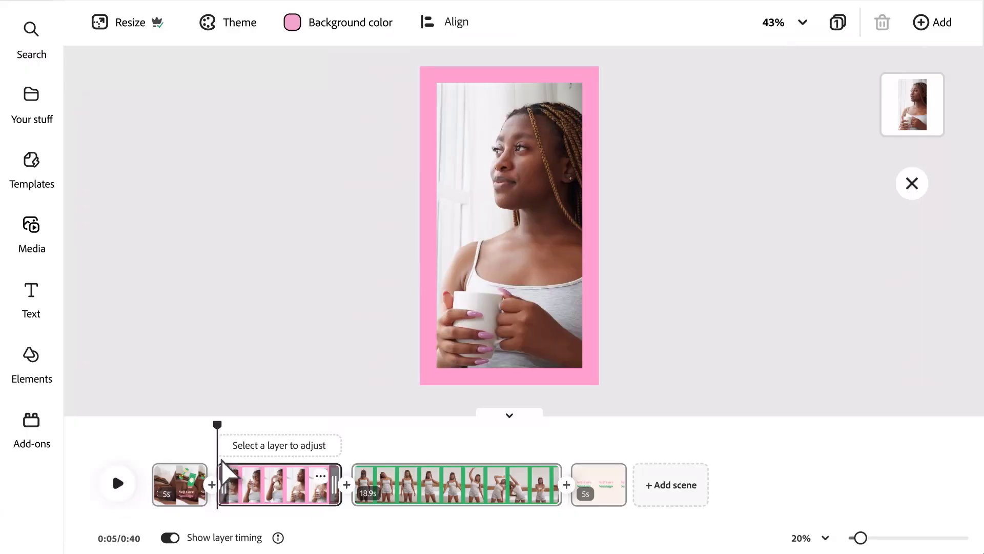
{"action": "left_click", "coordinate": [527, 316]}
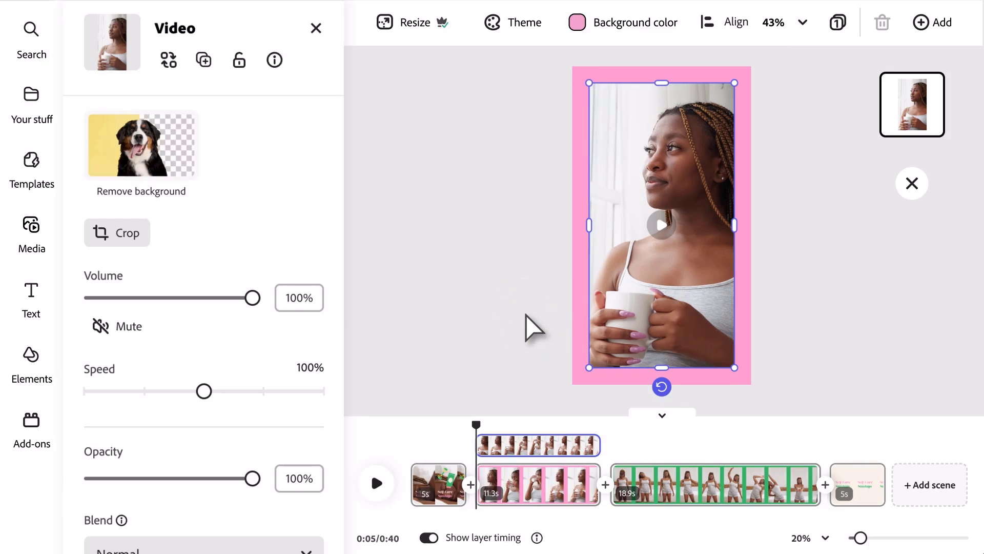
{"action": "mouse_move", "coordinate": [563, 478]}
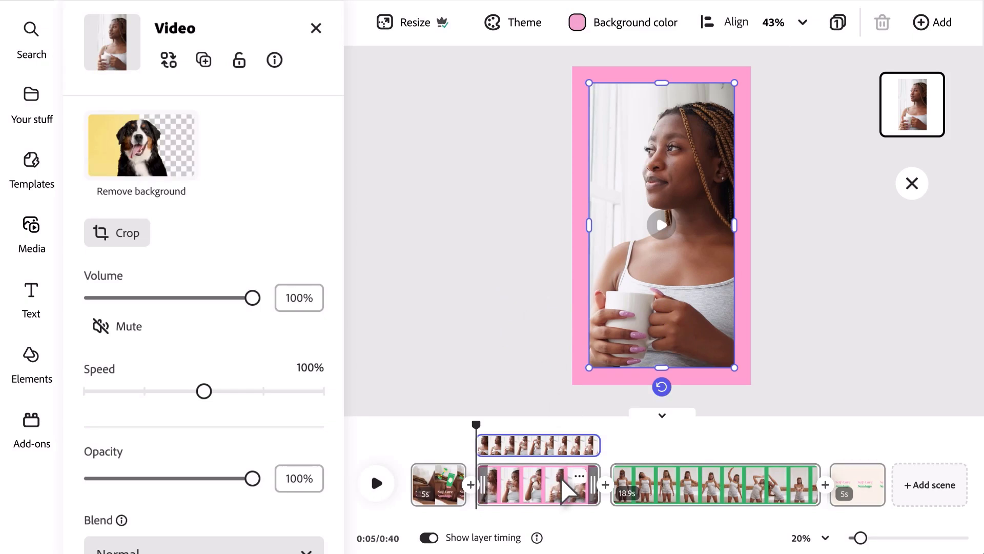
{"action": "left_click_drag", "start_coordinate": [594, 486], "coordinate": [560, 487]}
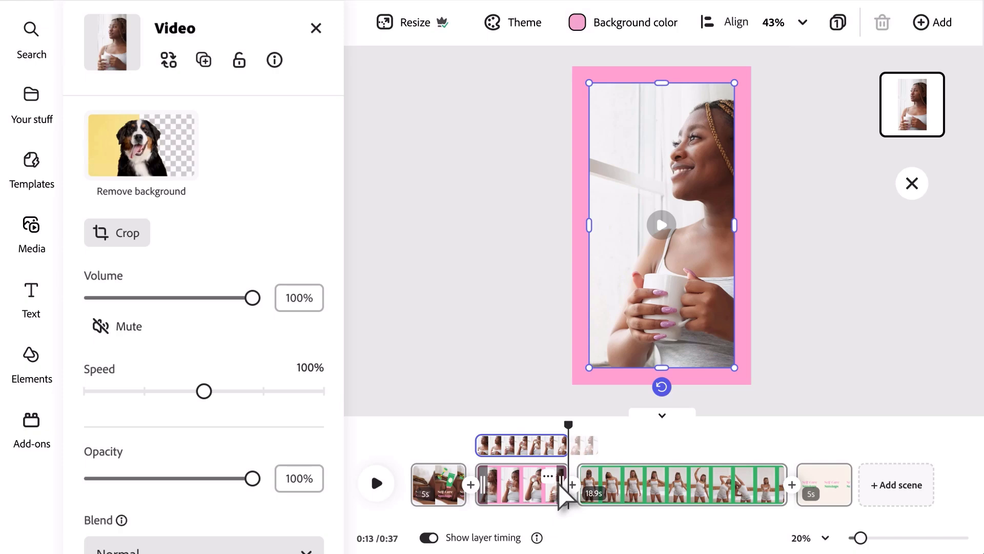
{"action": "key", "text": "Escape"}
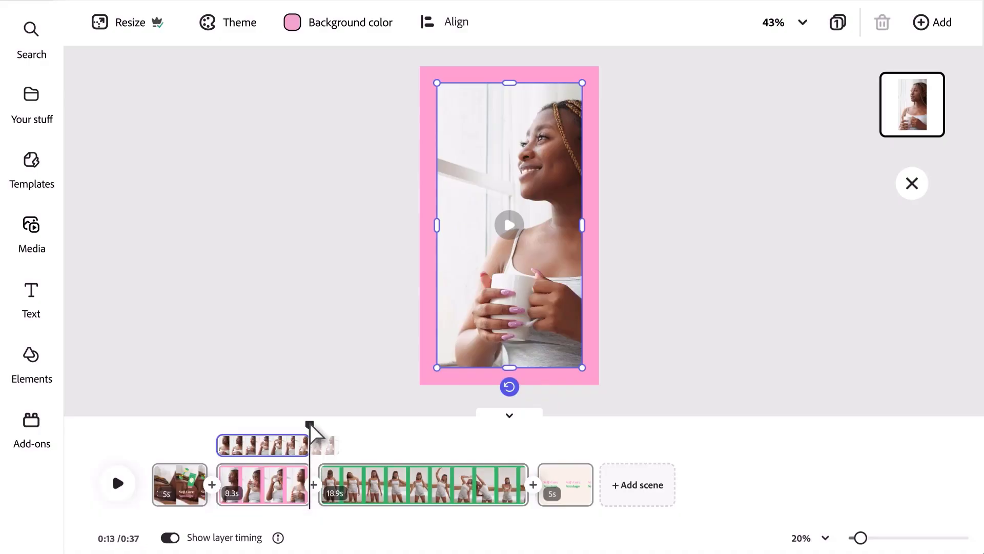
{"action": "left_click_drag", "start_coordinate": [311, 426], "coordinate": [372, 426]}
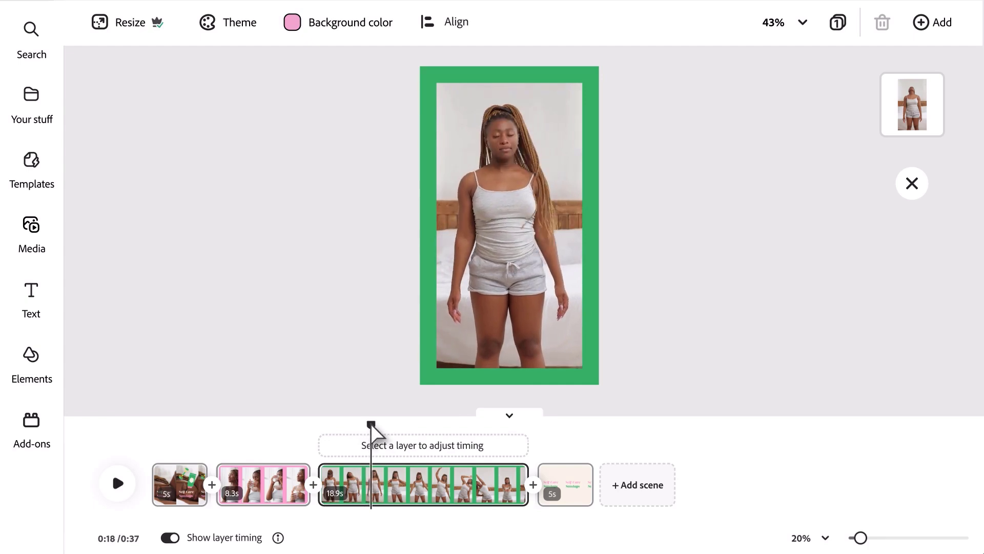
Split the 18.9s third scene at the playhead, then split the 14.1s clip again
{"action": "right_click", "coordinate": [389, 482]}
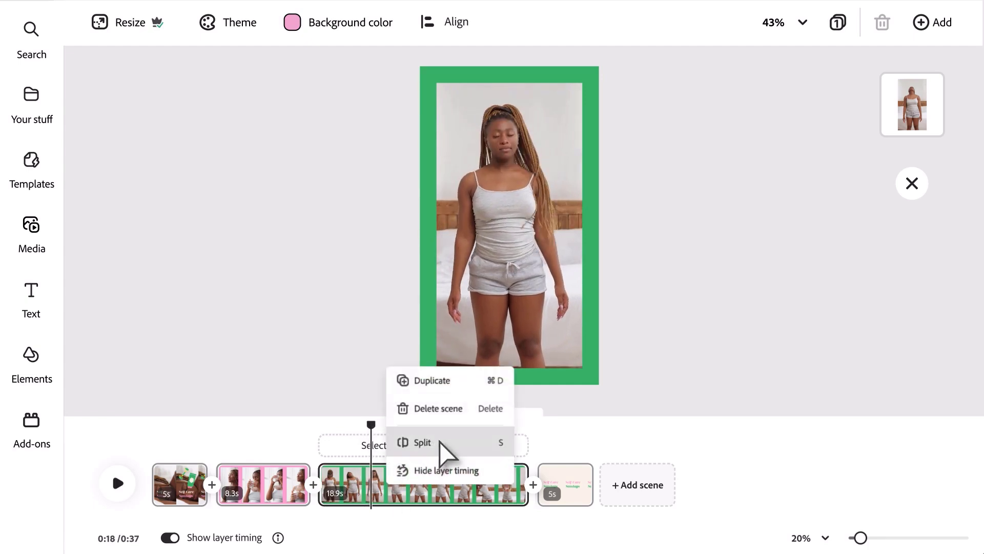
{"action": "left_click", "coordinate": [423, 443]}
{"action": "left_click_drag", "start_coordinate": [382, 429], "coordinate": [448, 430]}
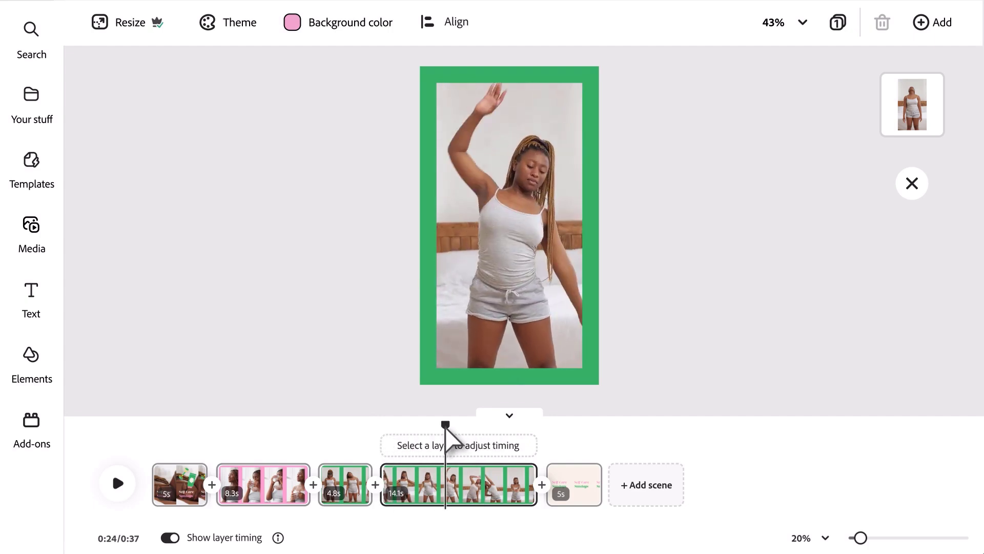
{"action": "left_click", "coordinate": [459, 476]}
{"action": "left_click", "coordinate": [447, 432]}
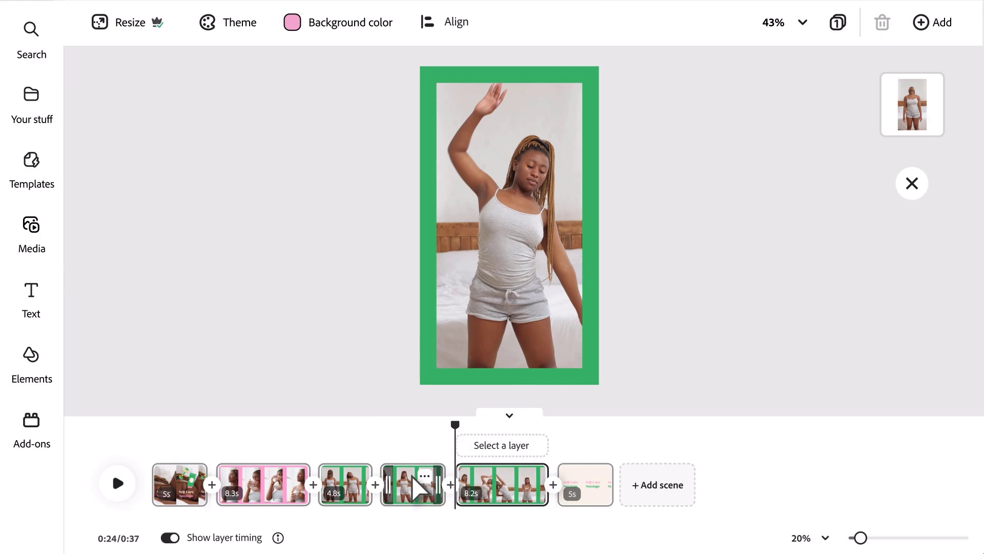
Delete the 6.0s middle scene and play from the 4.8s clip
{"action": "left_click", "coordinate": [419, 478]}
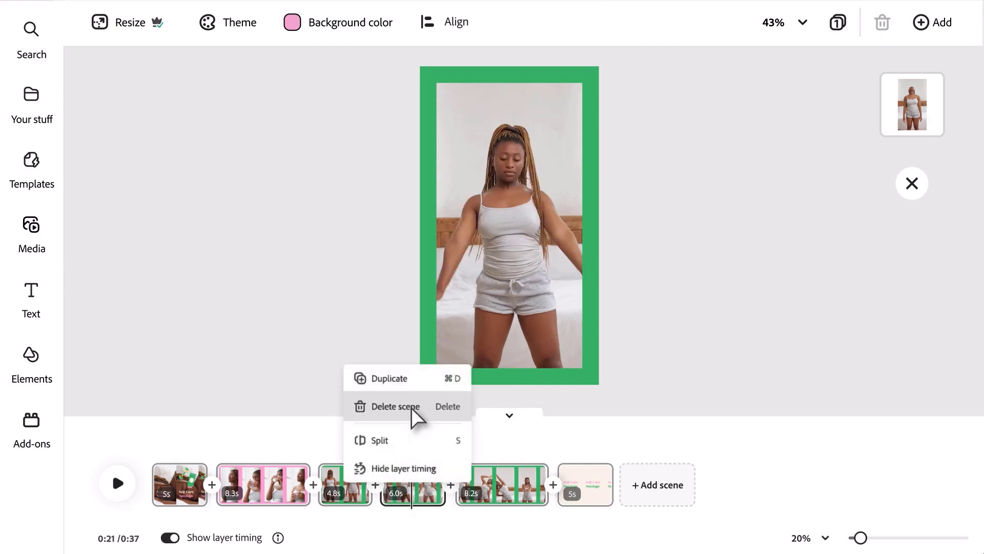
{"action": "left_click", "coordinate": [412, 406]}
{"action": "left_click", "coordinate": [351, 433]}
{"action": "left_click", "coordinate": [118, 484]}
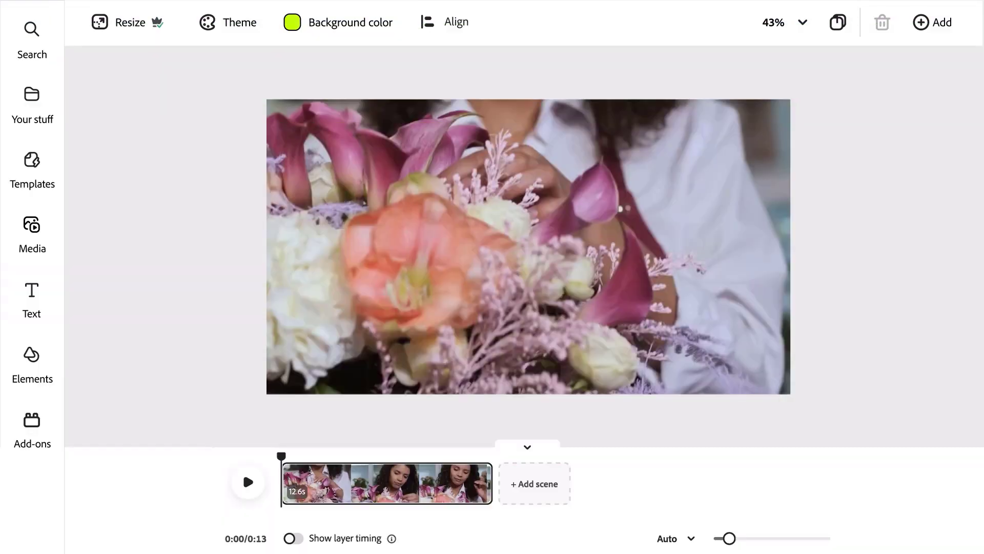
Add an m4a audio file from the computer to the flower video's audio
{"action": "left_click", "coordinate": [31, 225]}
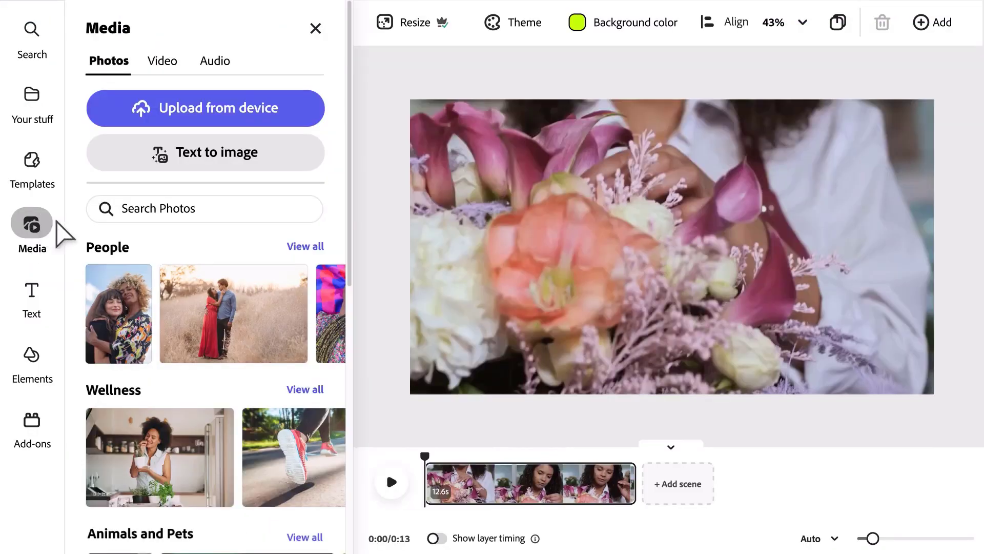
{"action": "left_click", "coordinate": [219, 70]}
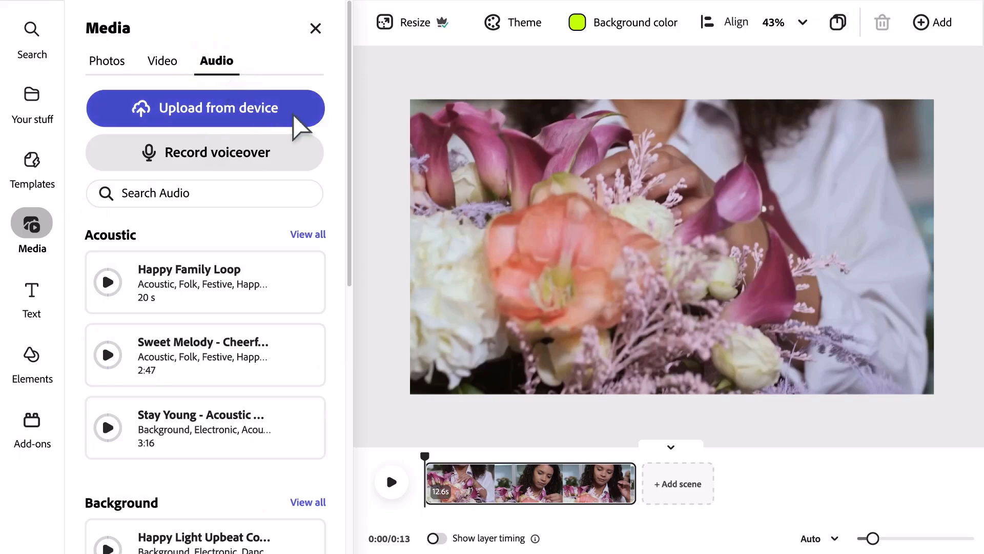
{"action": "left_click", "coordinate": [294, 116]}
{"action": "left_click", "coordinate": [409, 214]}
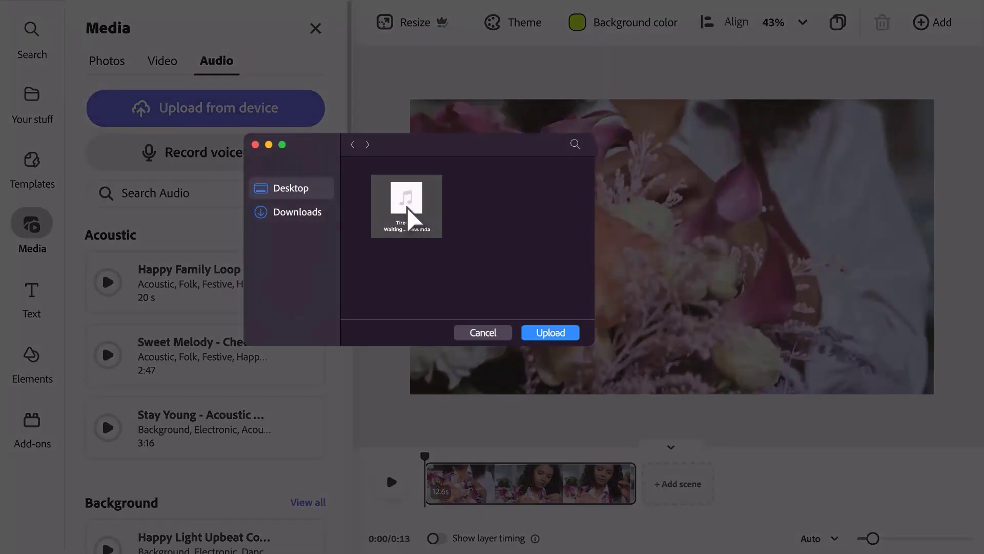
{"action": "left_click", "coordinate": [551, 333]}
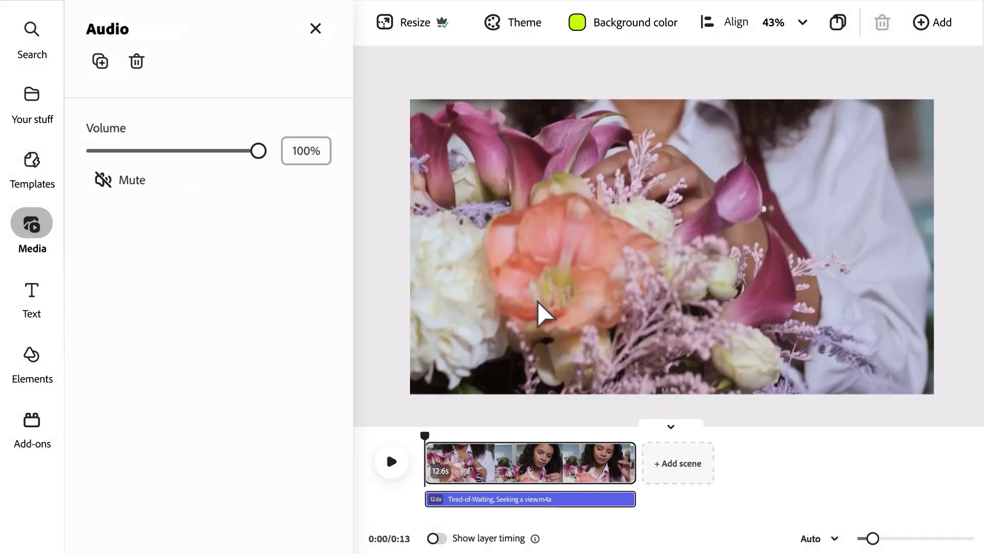
{"action": "left_click", "coordinate": [315, 30]}
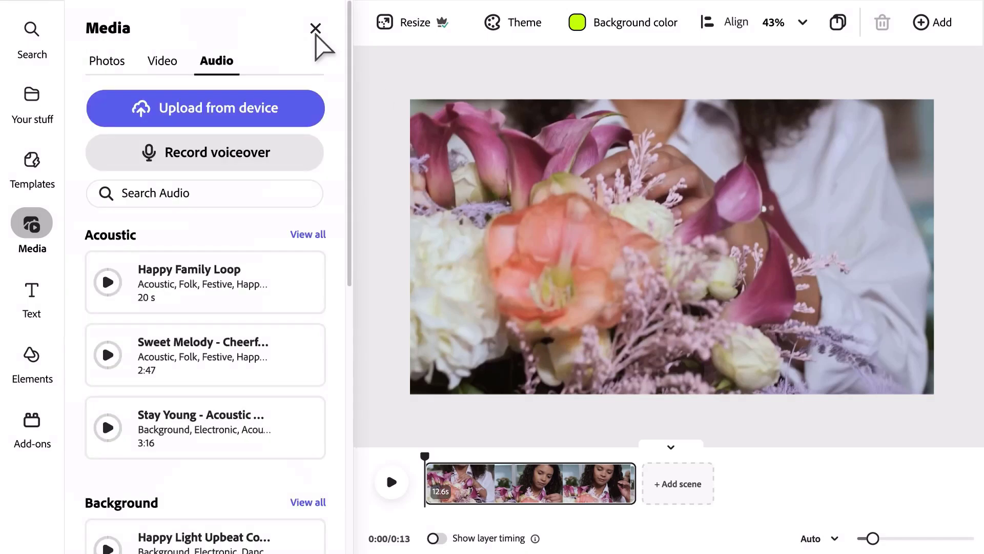
Record a voiceover with microphone access allowed and add Voiceover 1.wav to the video
{"action": "left_click", "coordinate": [227, 169]}
{"action": "left_click", "coordinate": [226, 169]}
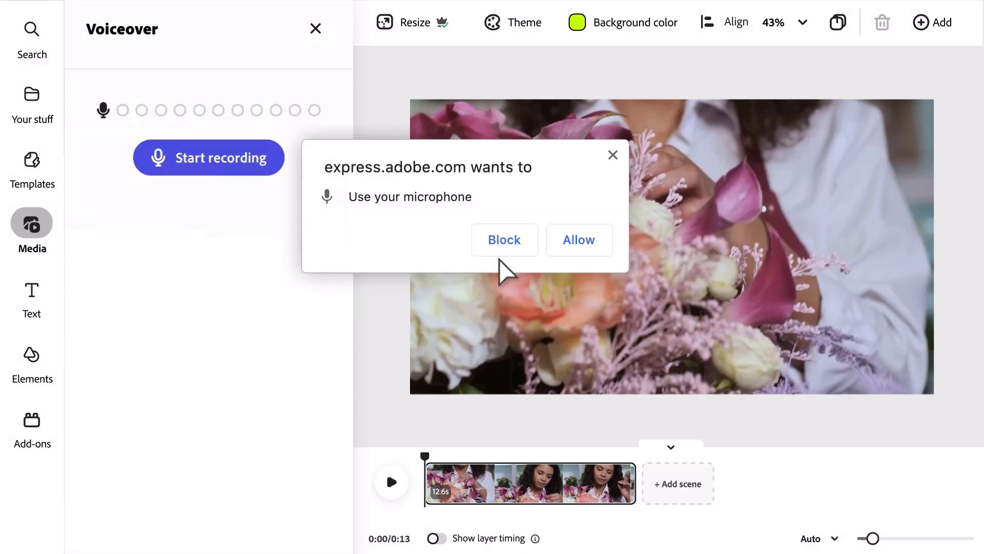
{"action": "left_click", "coordinate": [580, 240]}
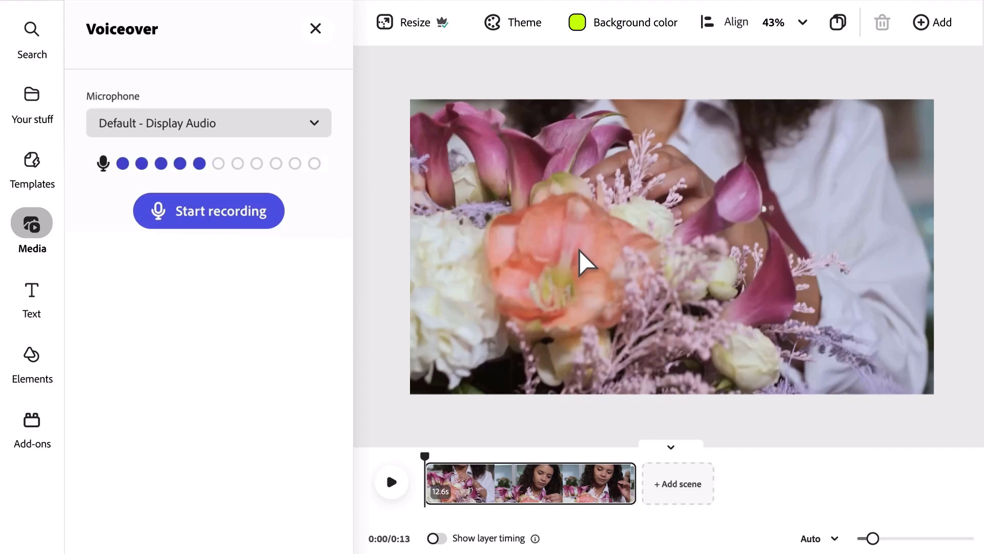
{"action": "left_click", "coordinate": [264, 221]}
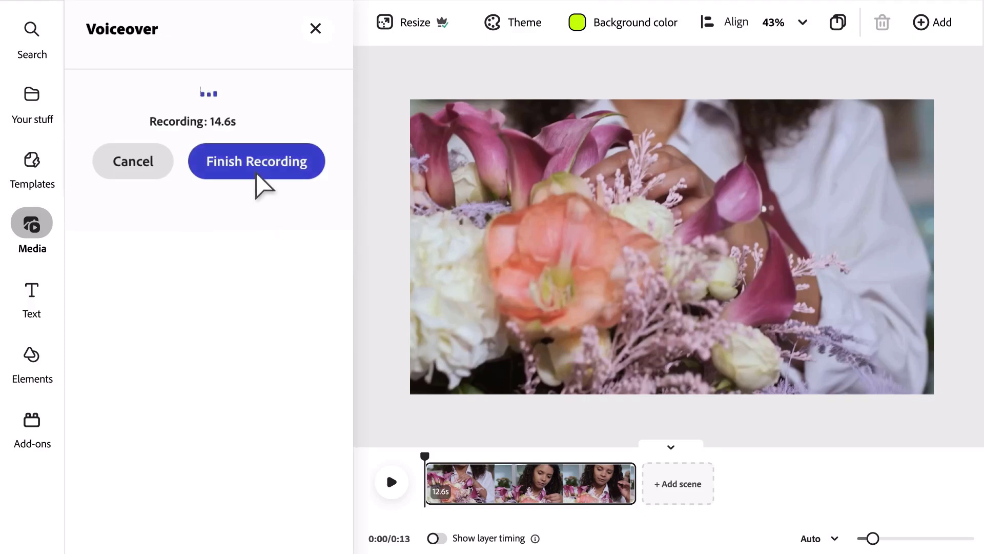
{"action": "left_click", "coordinate": [256, 173]}
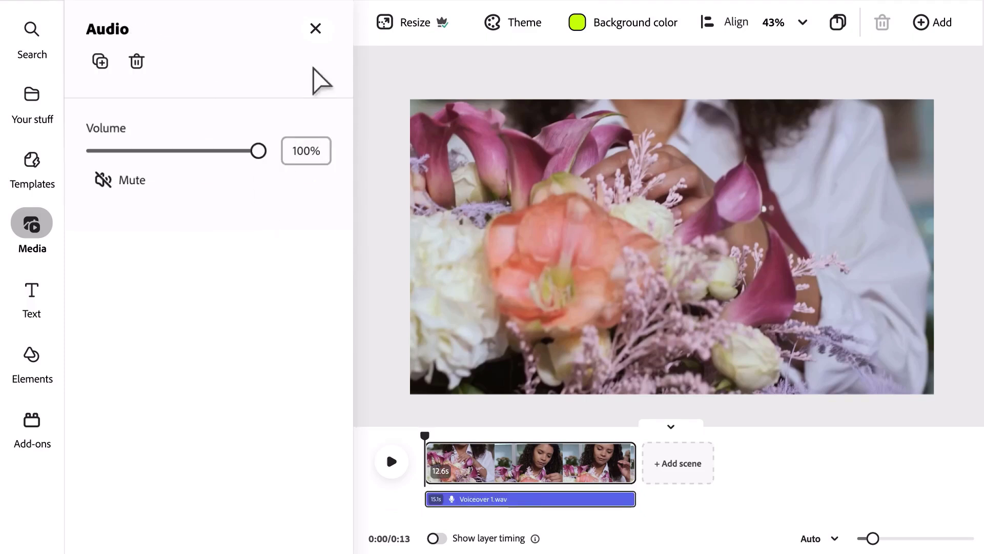
{"action": "left_click", "coordinate": [315, 29]}
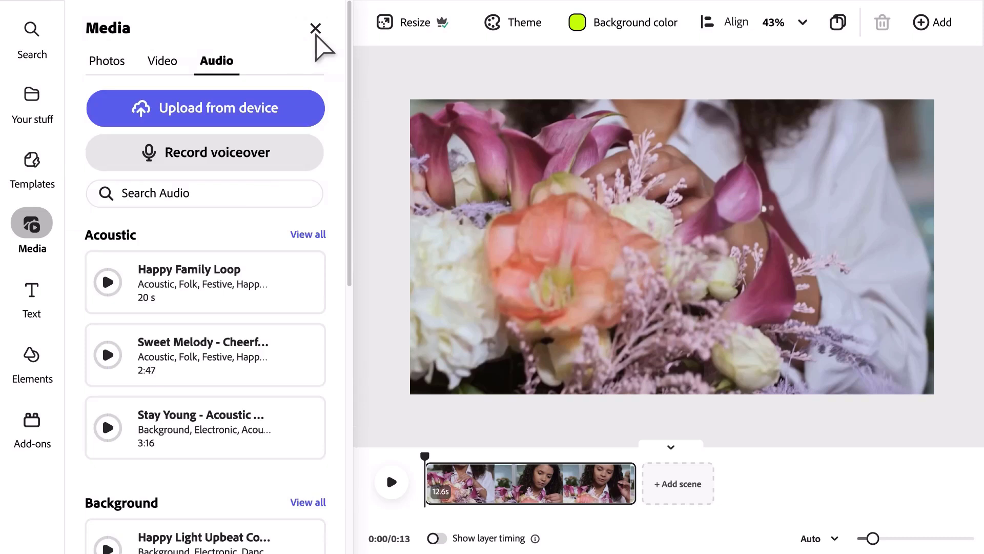
Add Epic Inspiration (Loop) from an 'inspirational' search, trim it to about 10 s, and lower its volume
{"action": "left_click", "coordinate": [205, 199]}
{"action": "type", "text": "in"}
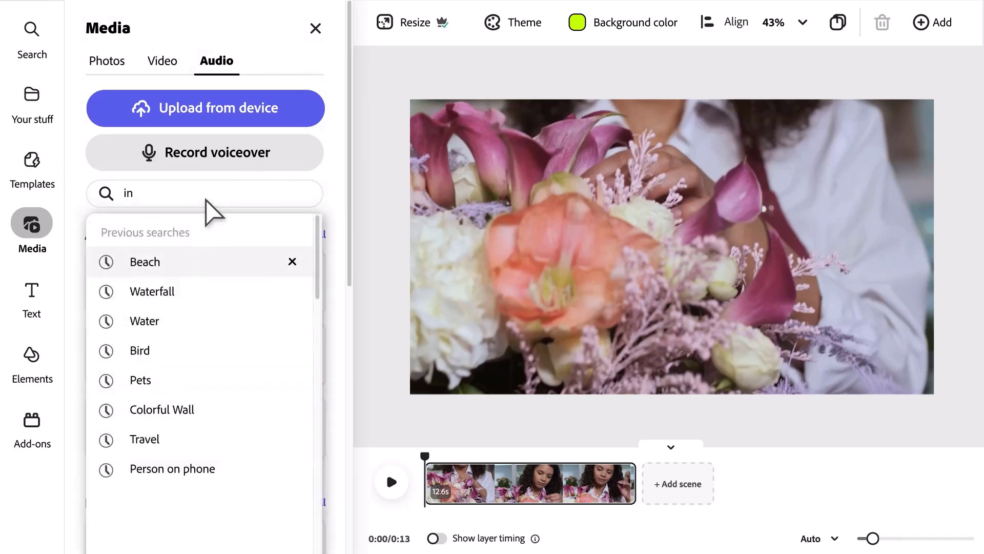
{"action": "type", "text": "spirational"}
{"action": "left_click", "coordinate": [199, 265]}
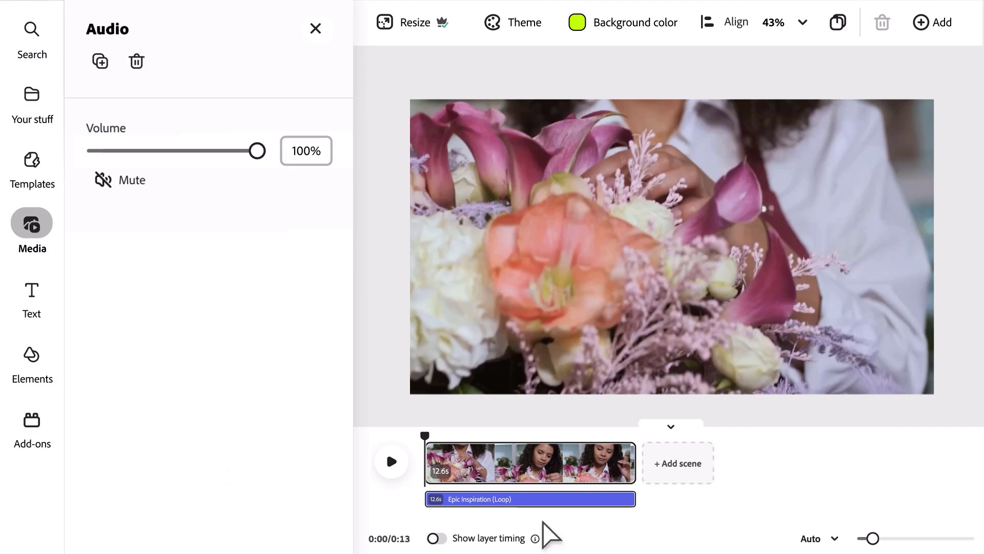
{"action": "left_click_drag", "start_coordinate": [634, 501], "coordinate": [609, 512]}
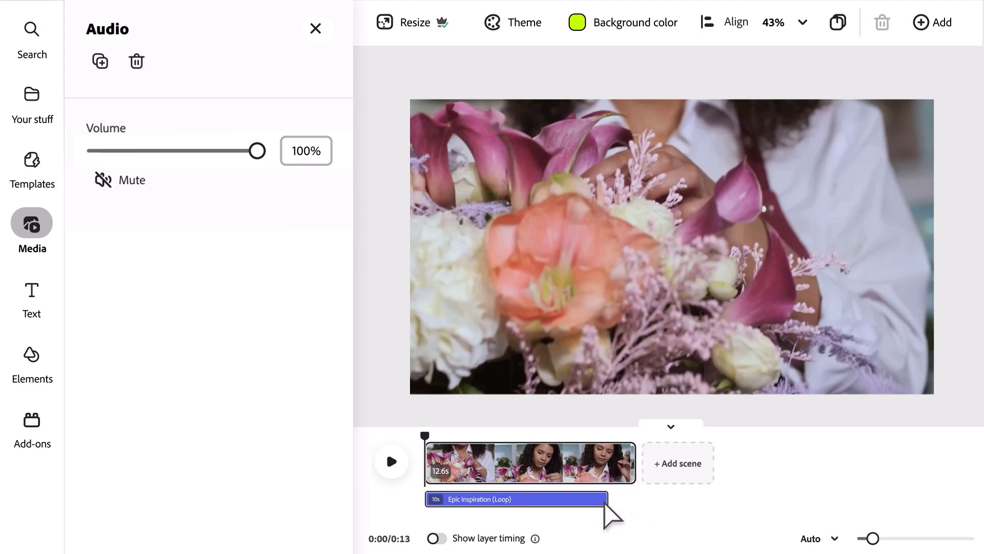
{"action": "left_click_drag", "start_coordinate": [258, 152], "coordinate": [226, 159]}
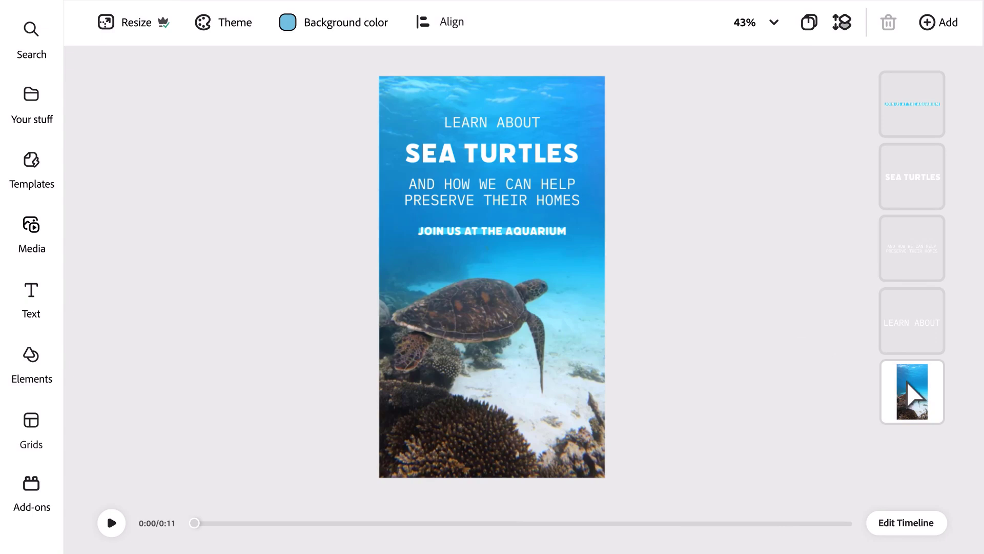
Select the sea turtle video and try the Grayscale, Darken and blue-green Duotone effects
{"action": "left_click", "coordinate": [913, 392]}
{"action": "scroll", "coordinate": [260, 451], "scroll_direction": "down", "scroll_amount": 3}
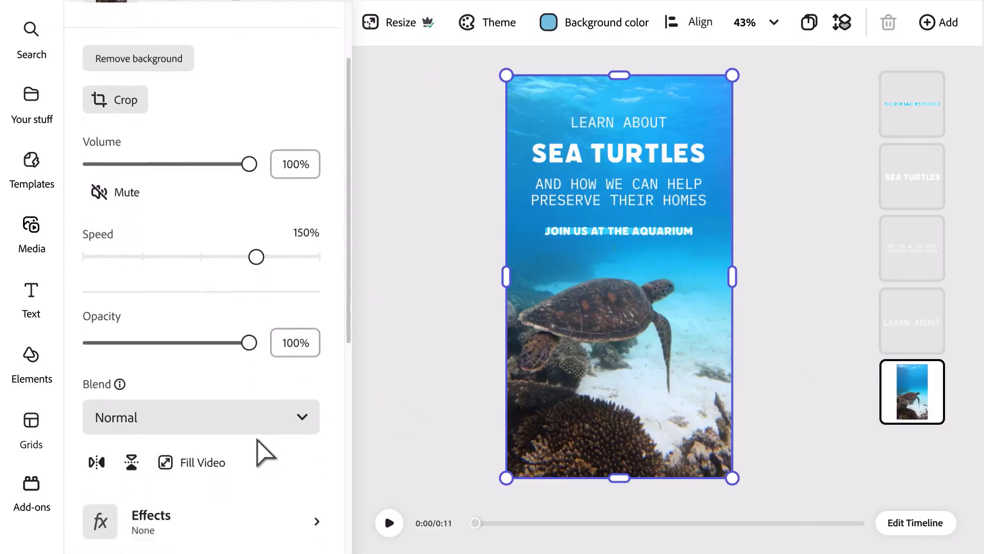
{"action": "scroll", "coordinate": [259, 449], "scroll_direction": "down", "scroll_amount": 3}
{"action": "left_click", "coordinate": [193, 405]}
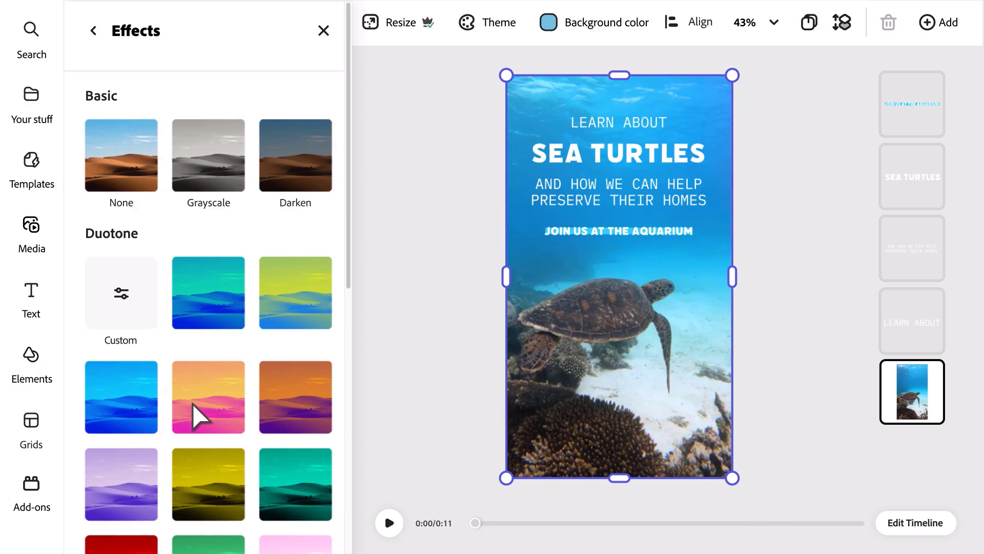
{"action": "left_click", "coordinate": [216, 159]}
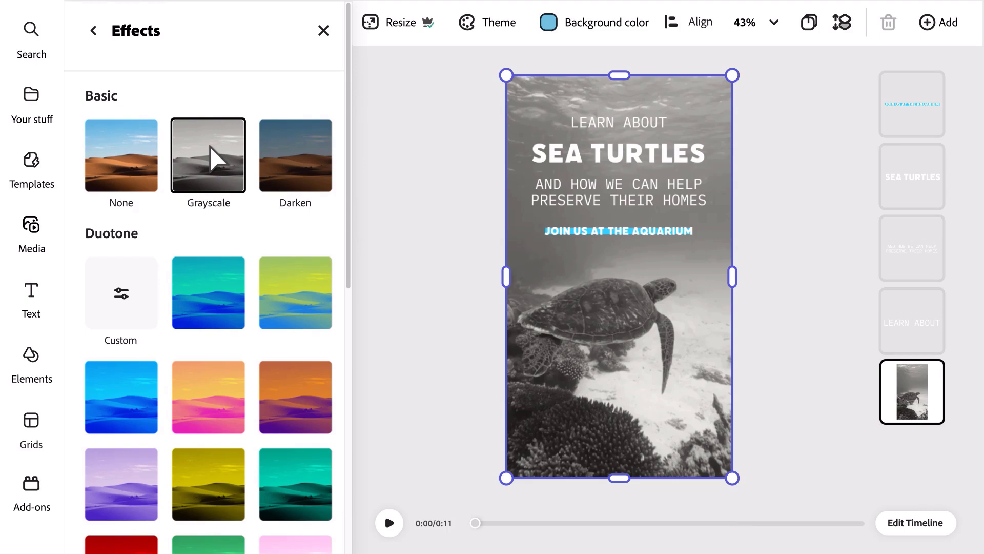
{"action": "left_click", "coordinate": [306, 160]}
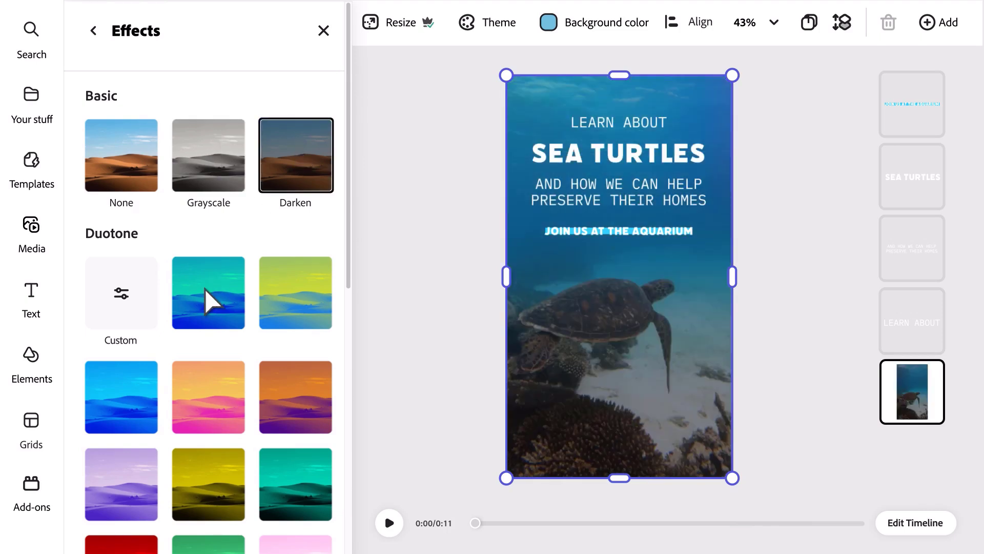
{"action": "left_click", "coordinate": [211, 302]}
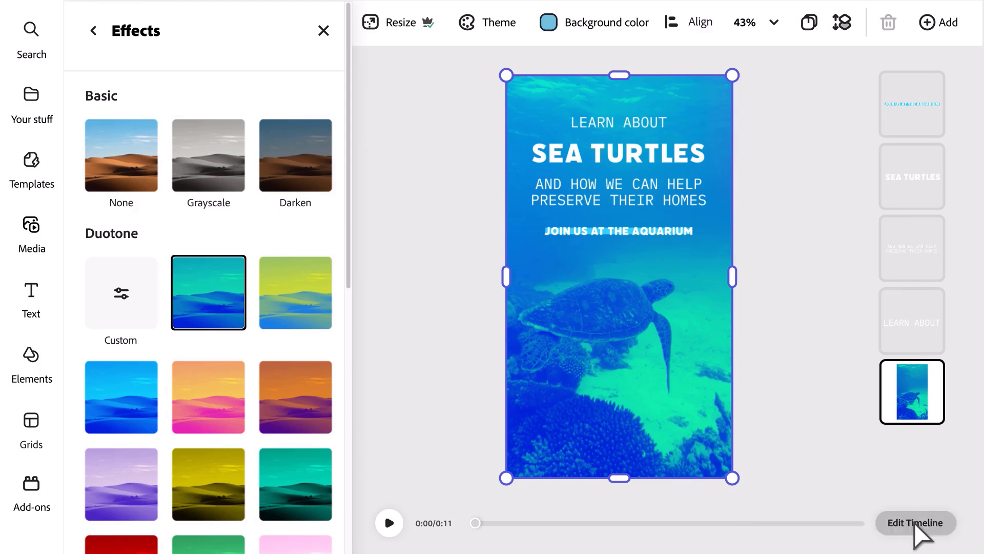
Reselect the turtle layer, try more Duotone presets, and settle on the purple Duotone tint
{"action": "left_click", "coordinate": [915, 522]}
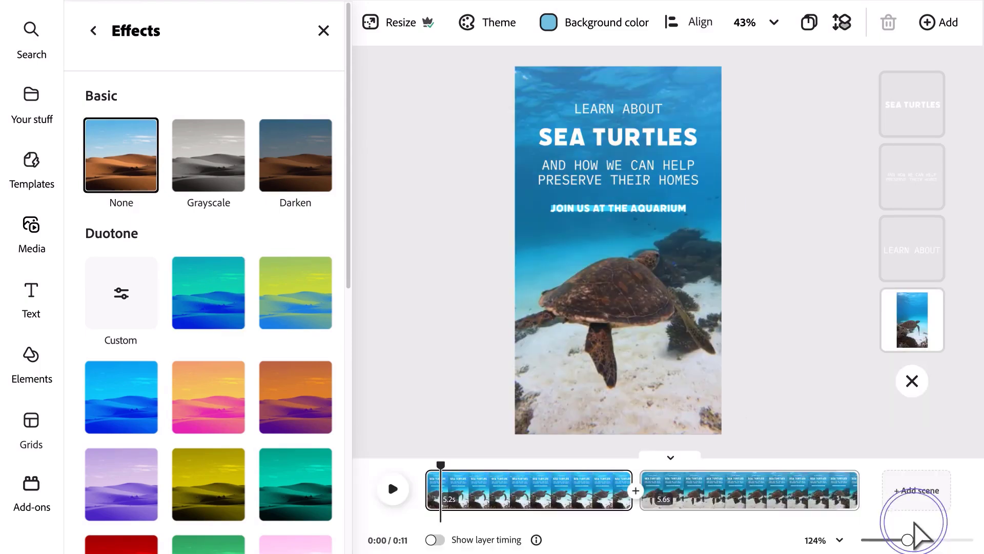
{"action": "left_click", "coordinate": [912, 320]}
{"action": "left_click", "coordinate": [213, 159]}
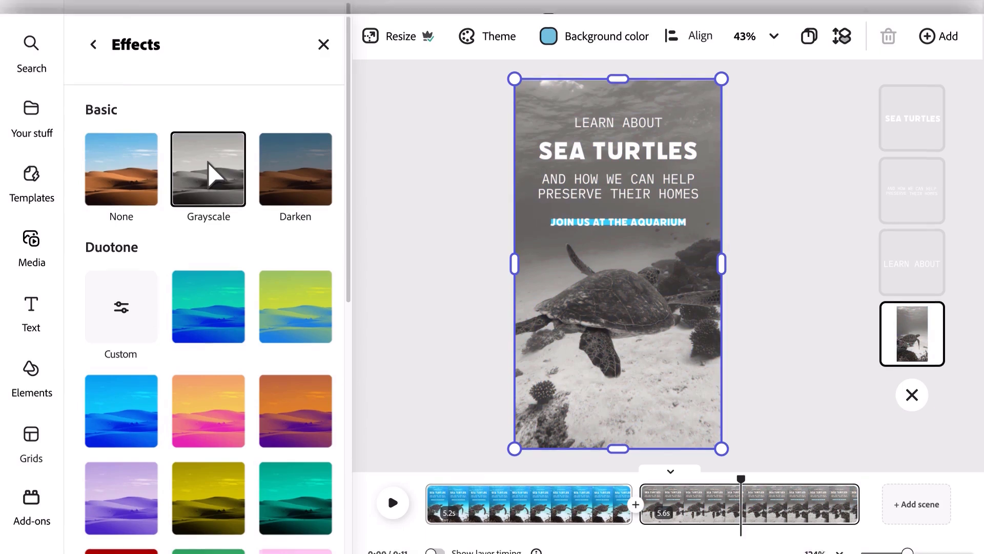
{"action": "left_click", "coordinate": [212, 159]}
{"action": "left_click", "coordinate": [294, 153]}
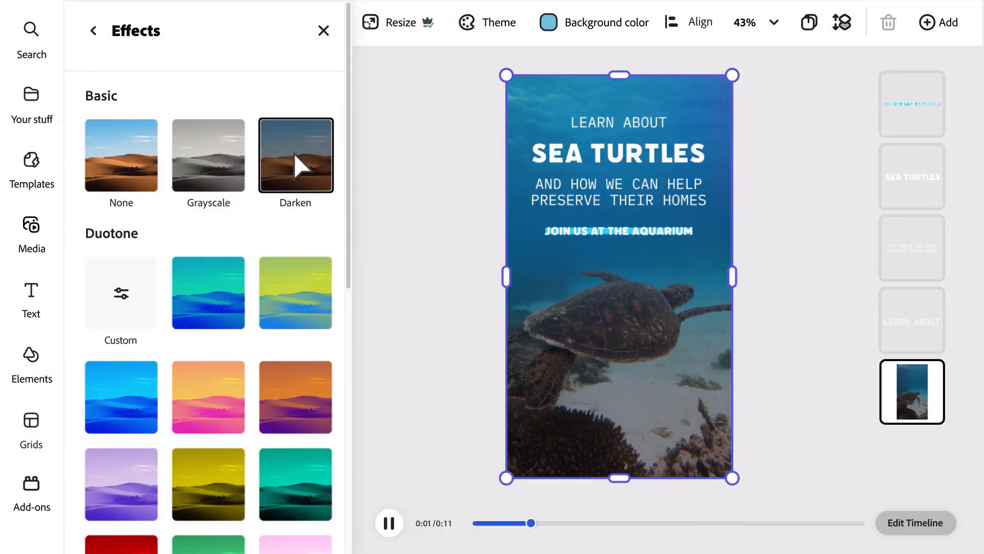
{"action": "left_click", "coordinate": [291, 290]}
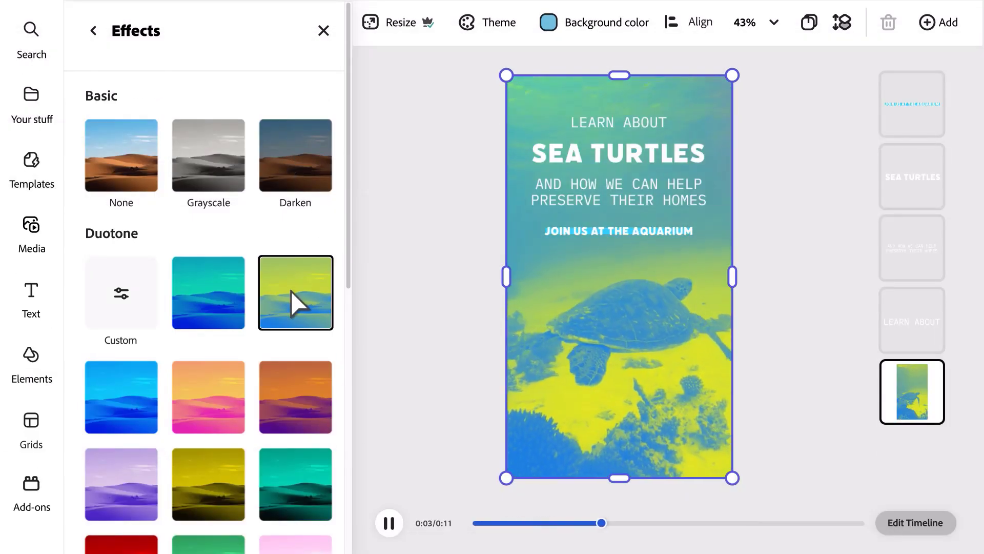
{"action": "left_click", "coordinate": [206, 387]}
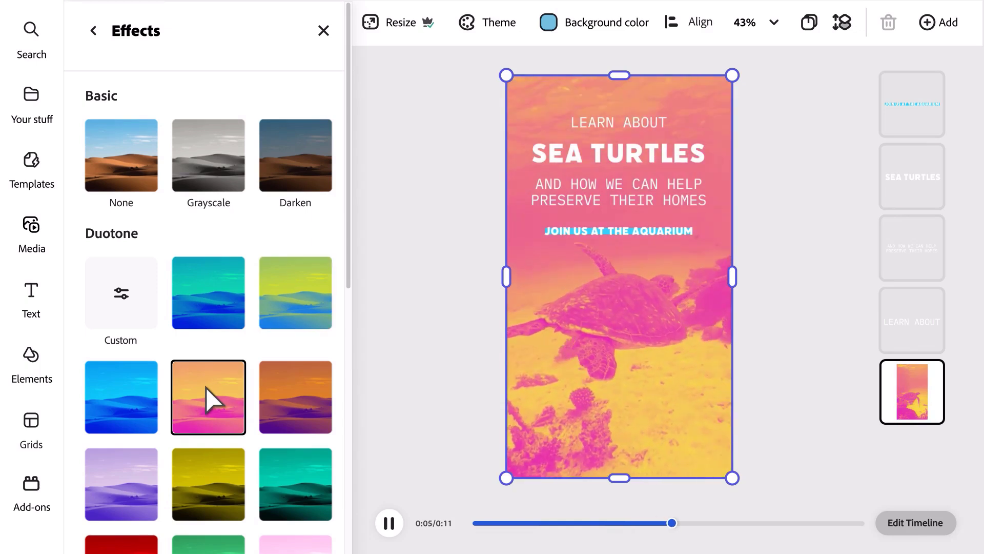
{"action": "left_click", "coordinate": [116, 476]}
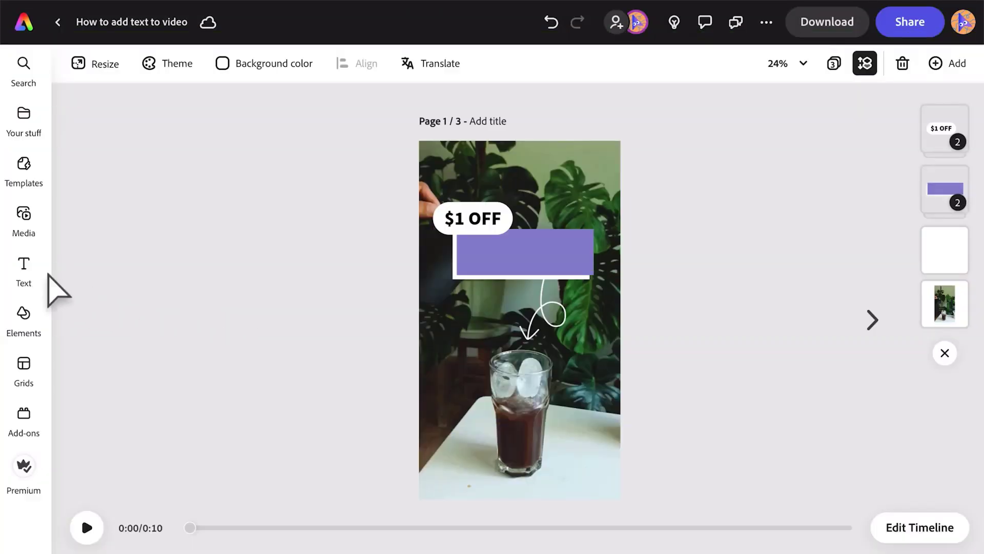
Add an 'Iced Coffee' text box and position it slightly low on the purple box
{"action": "left_click", "coordinate": [24, 263]}
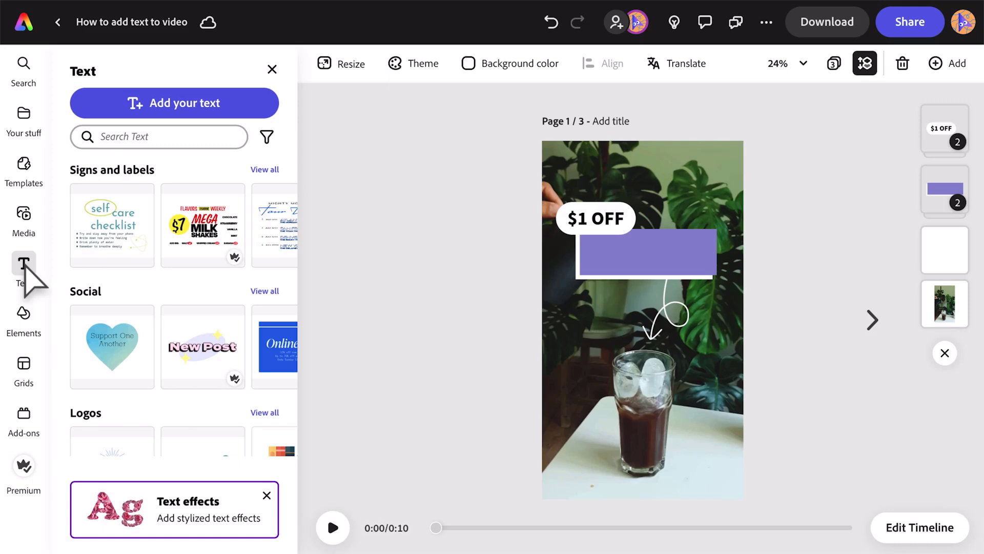
{"action": "left_click", "coordinate": [168, 109]}
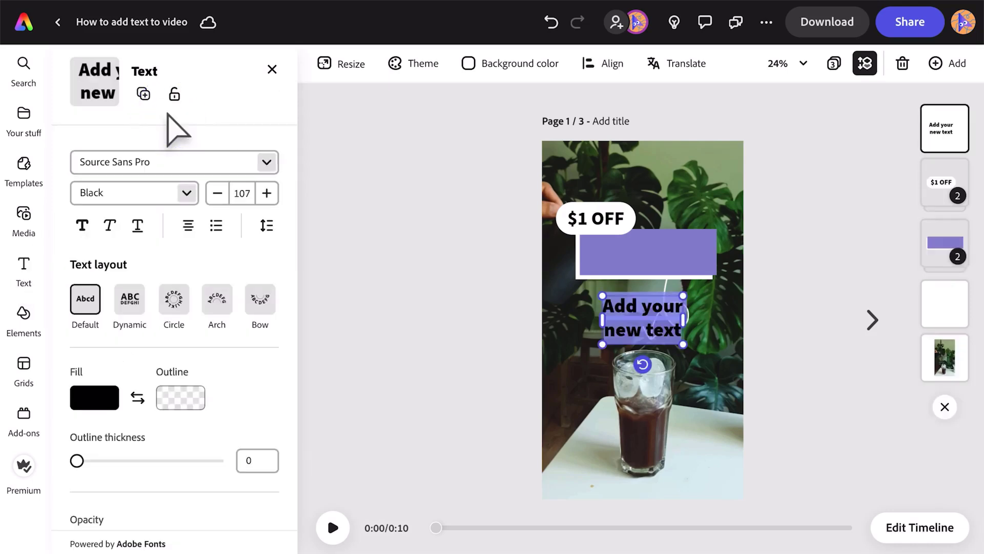
{"action": "type", "text": "Iced C"}
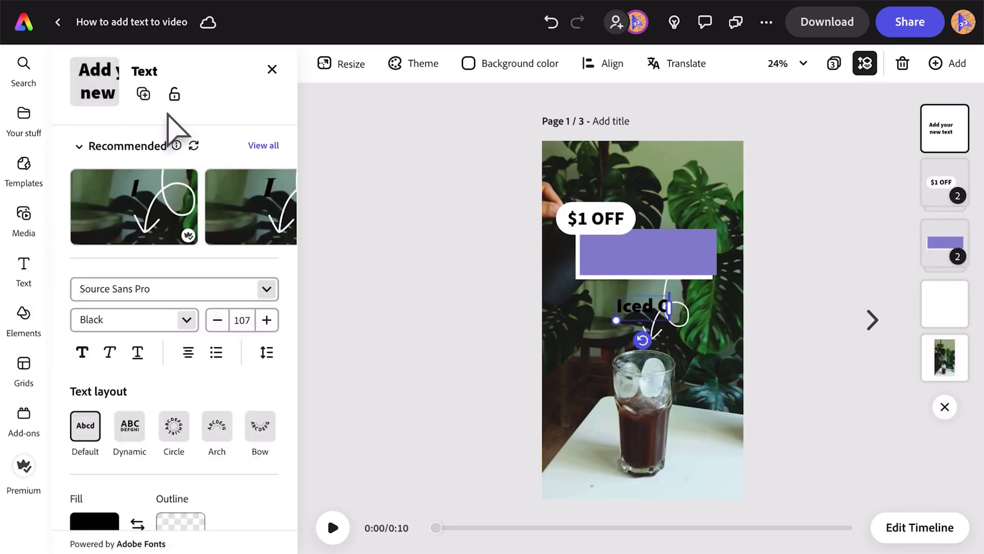
{"action": "type", "text": "offee"}
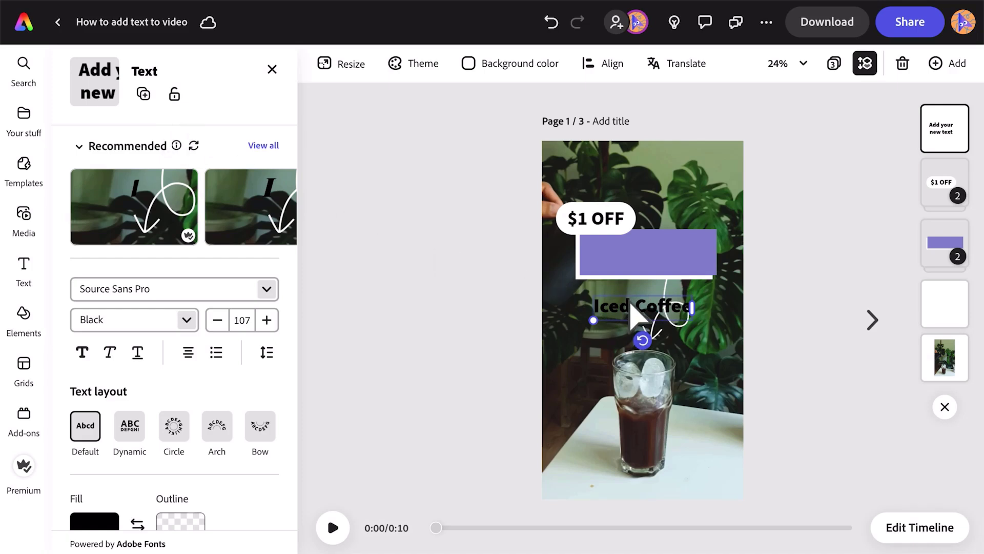
{"action": "left_click_drag", "start_coordinate": [630, 306], "coordinate": [588, 268]}
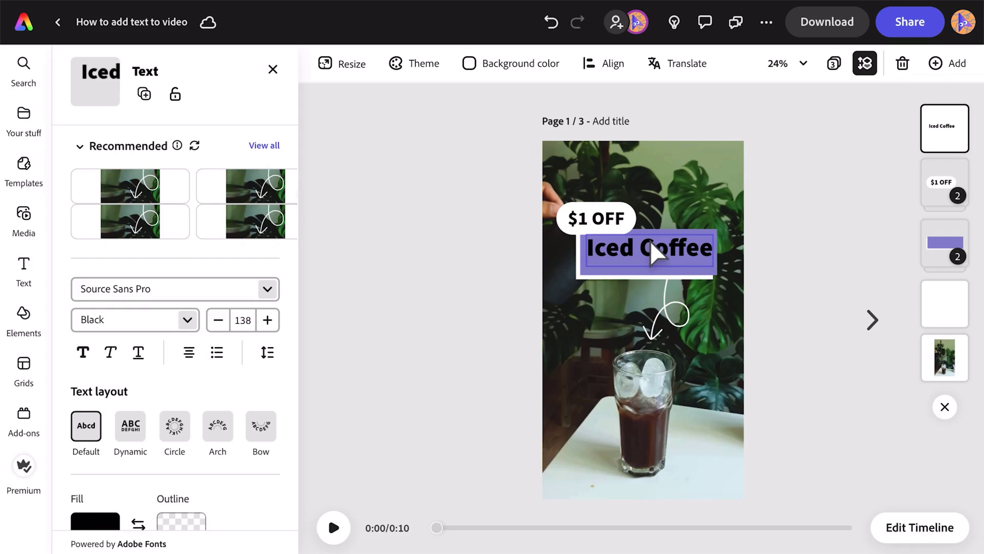
{"action": "left_click_drag", "start_coordinate": [653, 251], "coordinate": [653, 256]}
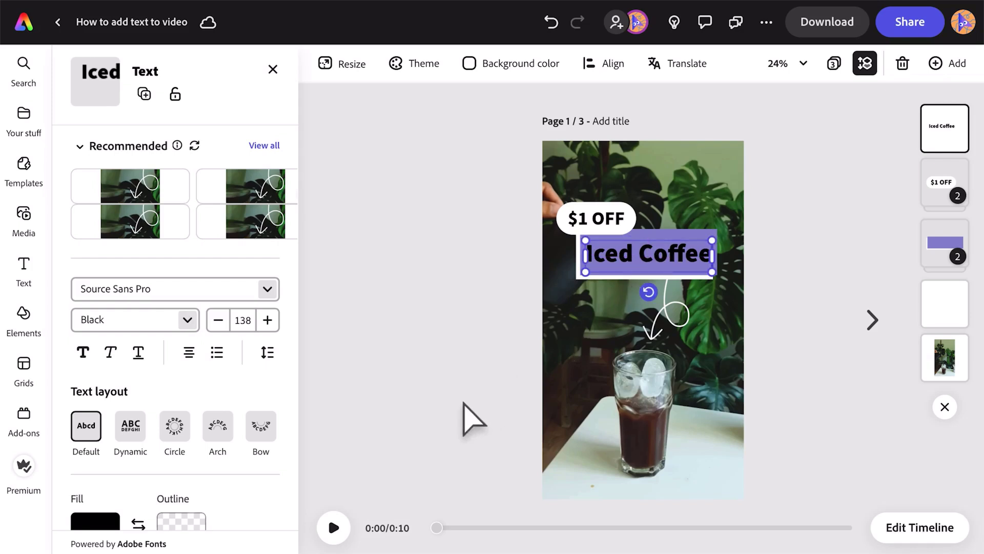
Set the Iced Coffee text to the Kepler Std font with a white fill
{"action": "left_click", "coordinate": [266, 290]}
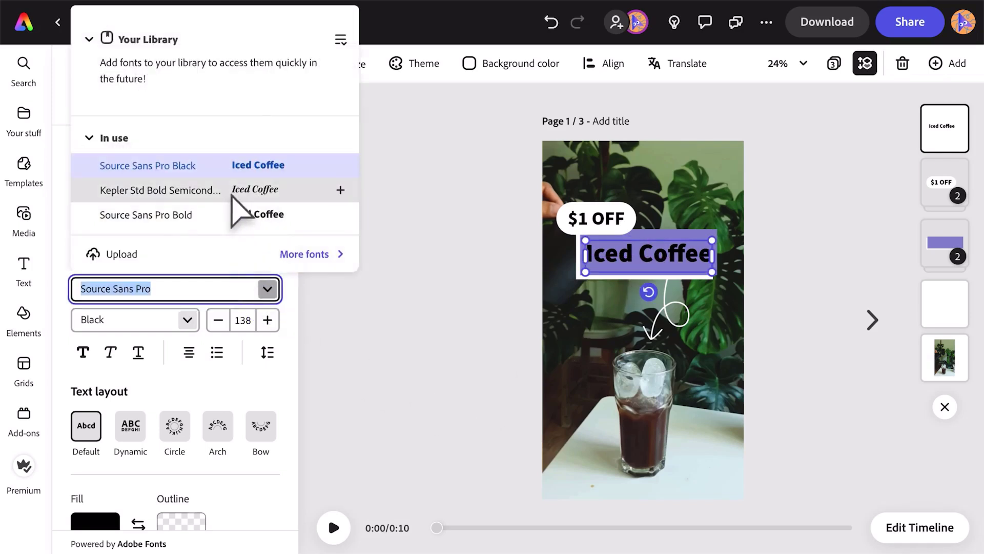
{"action": "left_click", "coordinate": [233, 191]}
{"action": "scroll", "coordinate": [191, 366], "scroll_direction": "down", "scroll_amount": 1}
{"action": "scroll", "coordinate": [190, 395], "scroll_direction": "down", "scroll_amount": 2}
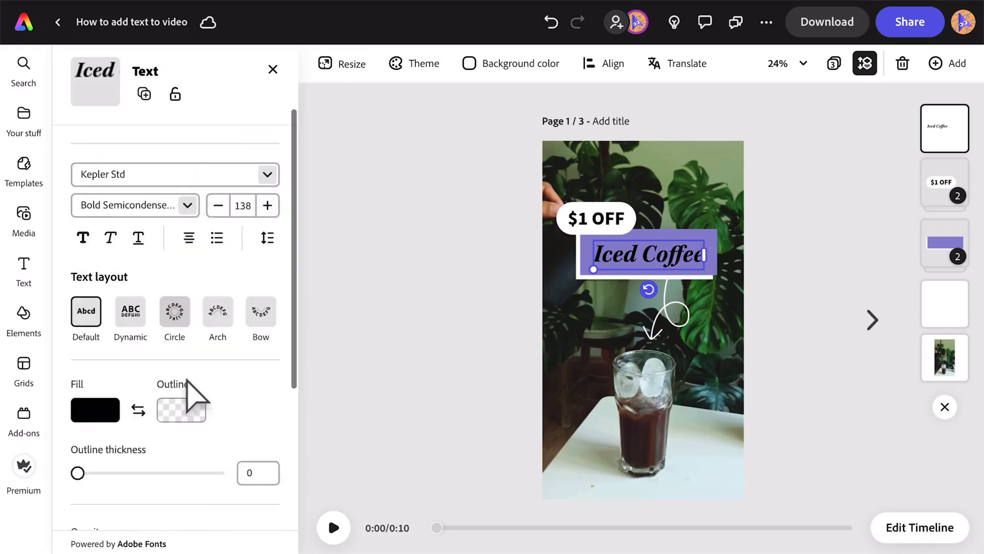
{"action": "left_click", "coordinate": [105, 362]}
{"action": "left_click", "coordinate": [194, 308]}
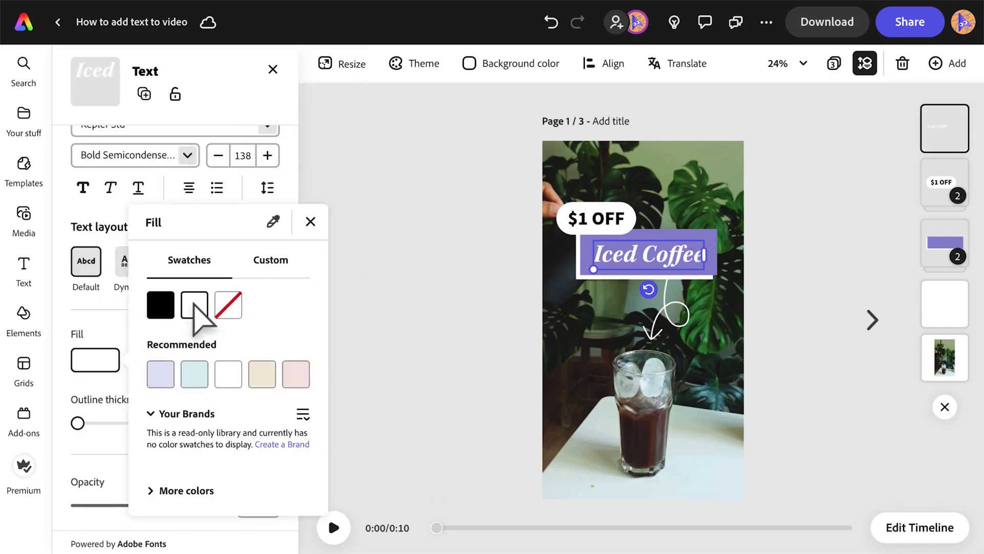
{"action": "left_click", "coordinate": [109, 326]}
Give the text a Drop in entrance animation and show the scene timeline
{"action": "scroll", "coordinate": [109, 326], "scroll_direction": "down", "scroll_amount": 5}
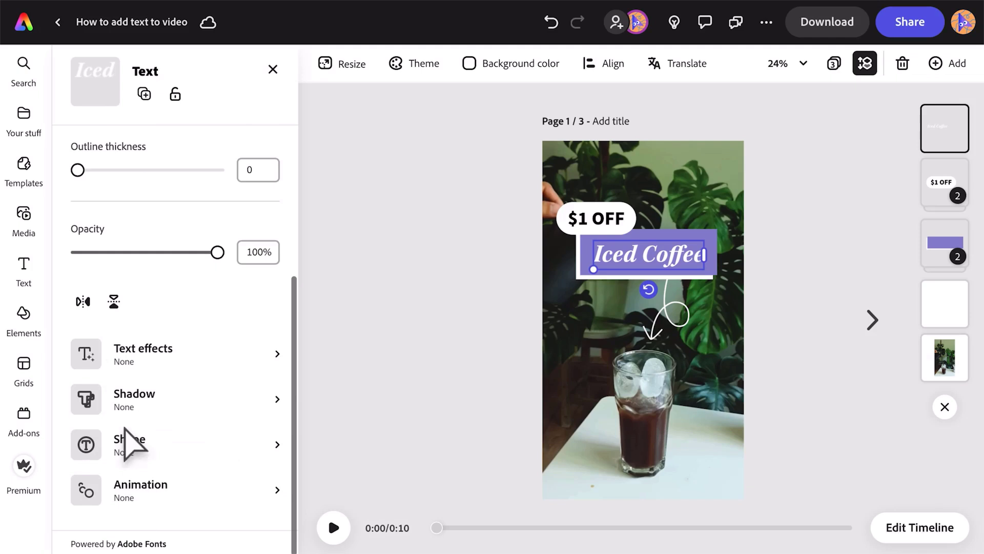
{"action": "left_click", "coordinate": [140, 487]}
{"action": "left_click", "coordinate": [105, 164]}
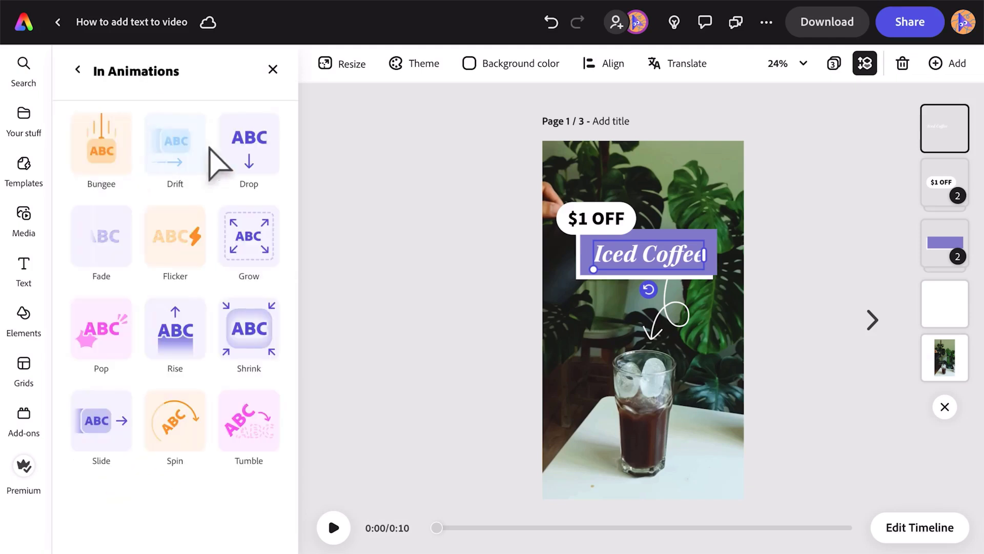
{"action": "left_click", "coordinate": [248, 154]}
{"action": "left_click", "coordinate": [273, 69]}
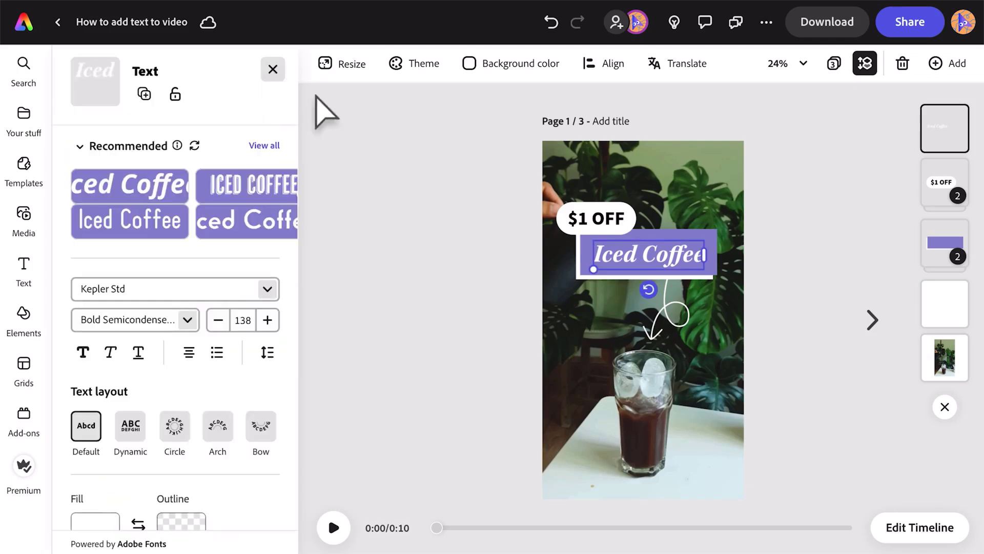
{"action": "left_click", "coordinate": [903, 524]}
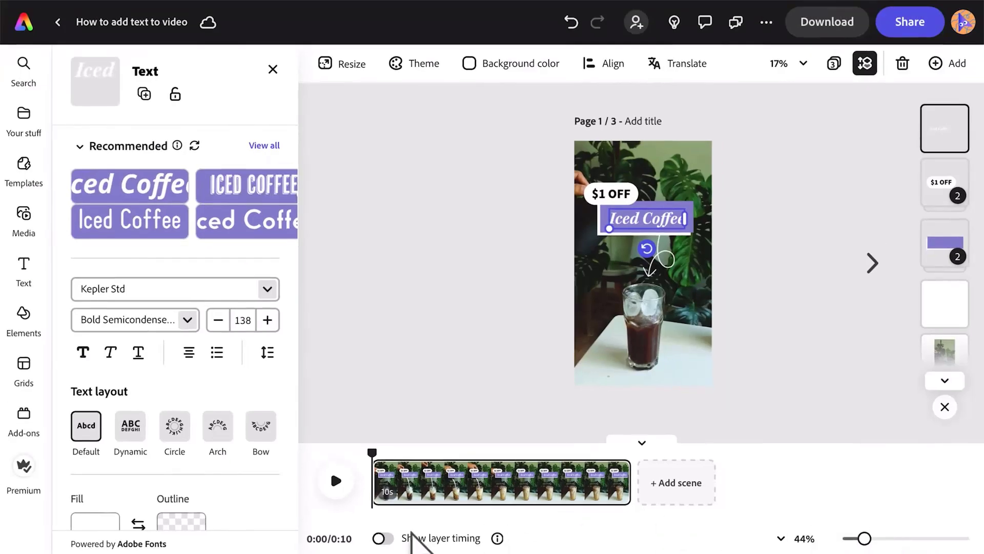
Delay the Iced Coffee layer's start so it lasts about 8.6 seconds, then preview playback
{"action": "left_click", "coordinate": [385, 536]}
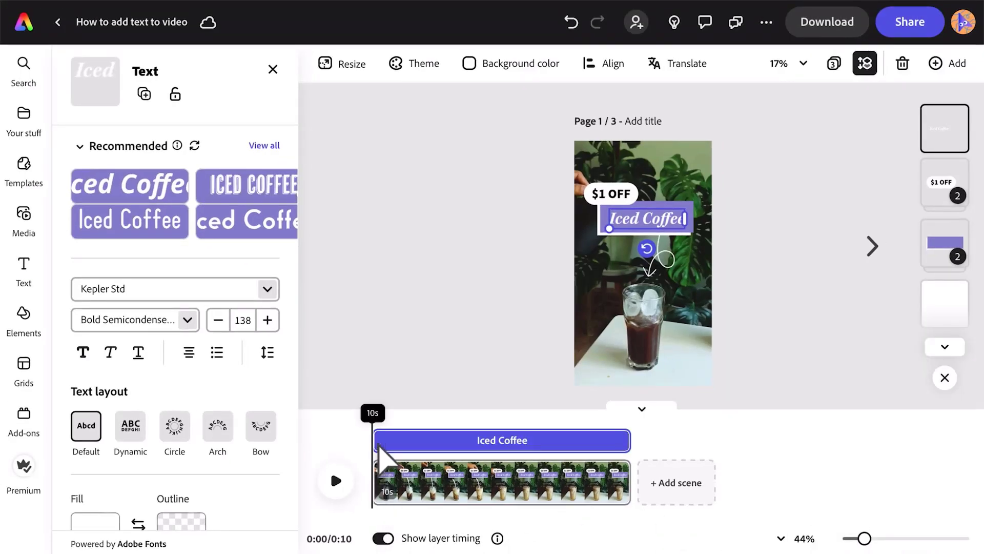
{"action": "mouse_move", "coordinate": [376, 440]}
{"action": "left_mouse_down"}
{"action": "mouse_move", "coordinate": [432, 446]}
{"action": "mouse_move", "coordinate": [390, 447]}
{"action": "left_mouse_up"}
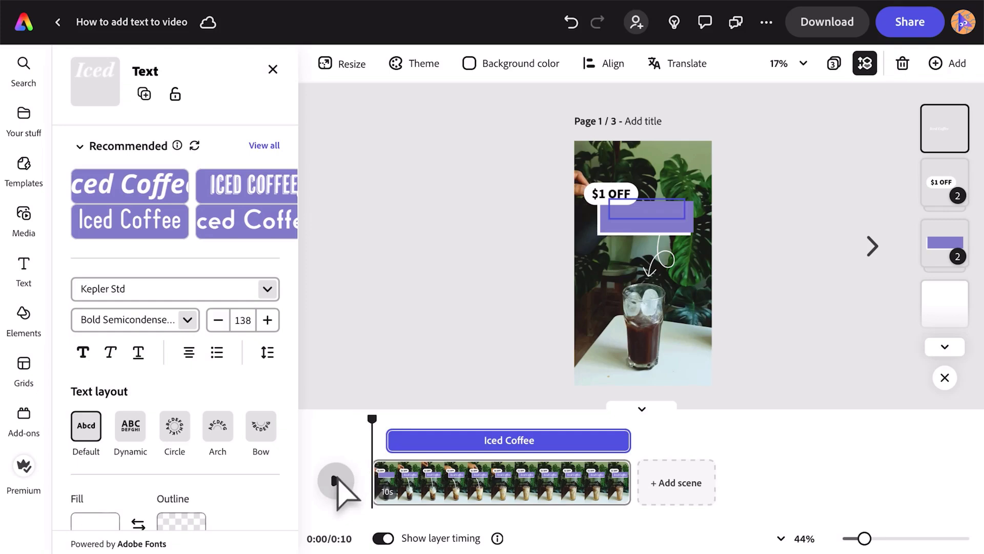
{"action": "left_click", "coordinate": [336, 480]}
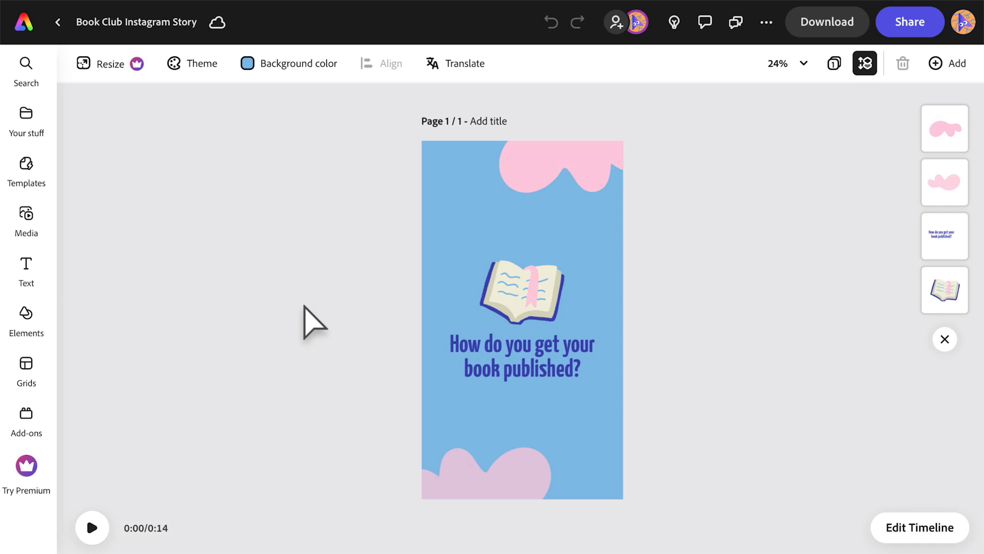
Start a download of the Book Club Instagram Story video
{"action": "left_click", "coordinate": [816, 27]}
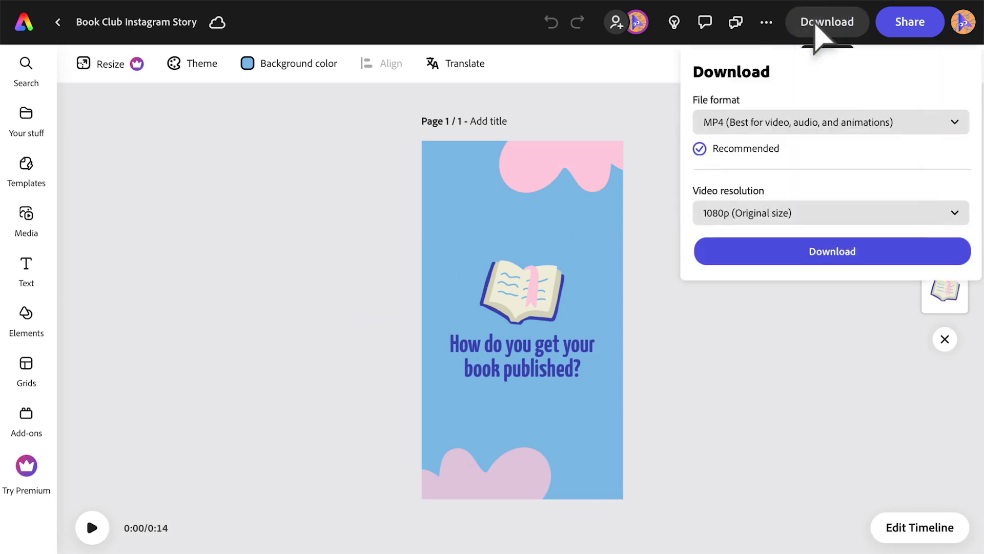
{"action": "left_click", "coordinate": [826, 253]}
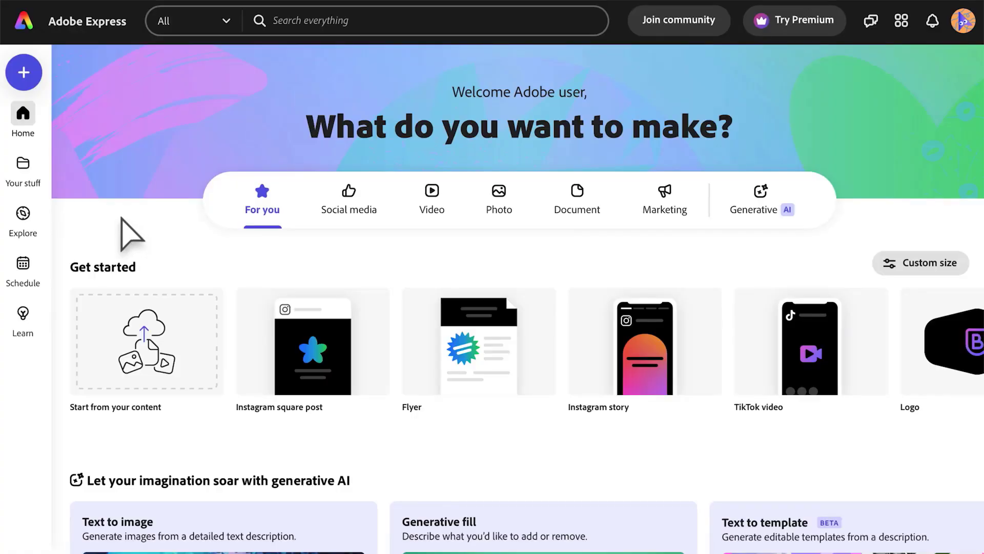
Show Your stuff files as a list and open the Book Club file's options menu
{"action": "left_click", "coordinate": [22, 165]}
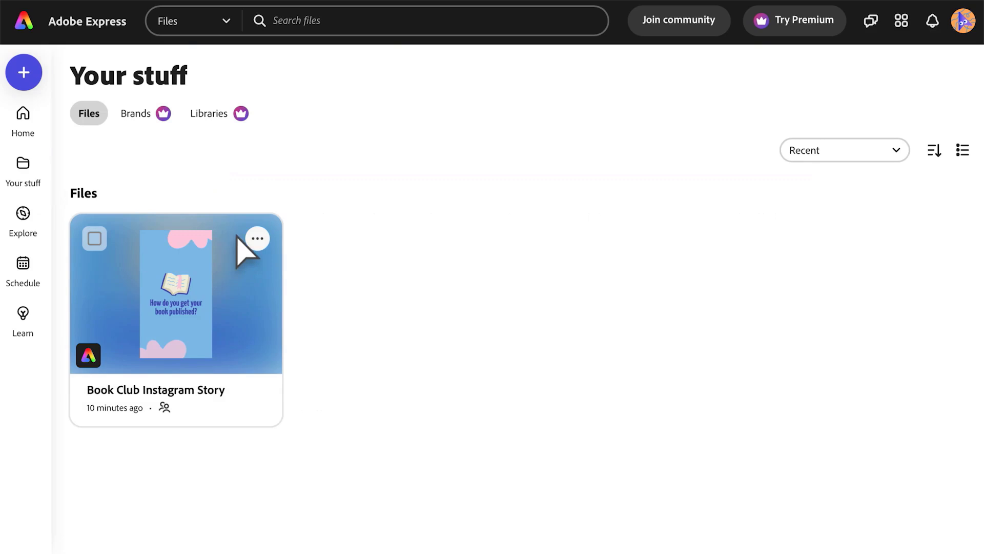
{"action": "left_click", "coordinate": [256, 239]}
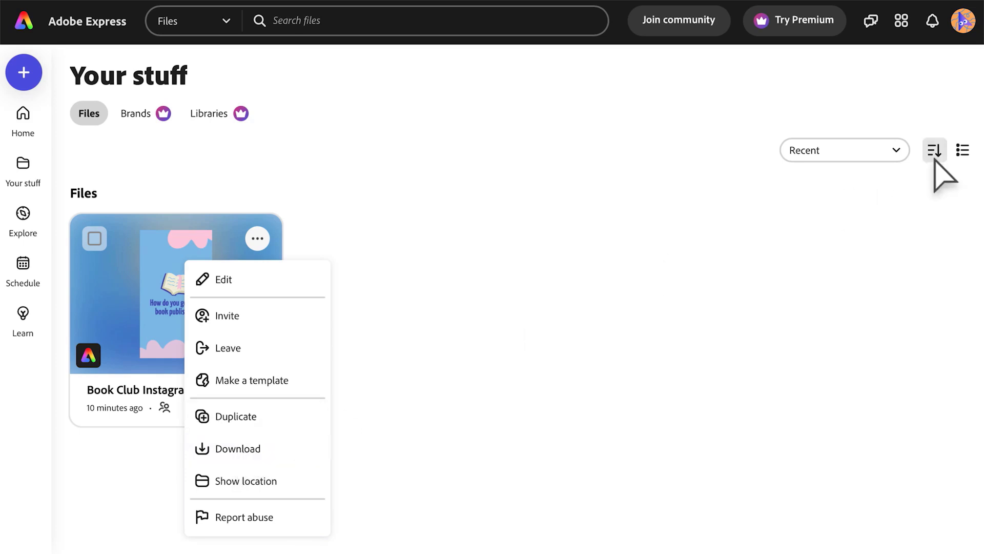
{"action": "left_click", "coordinate": [962, 150]}
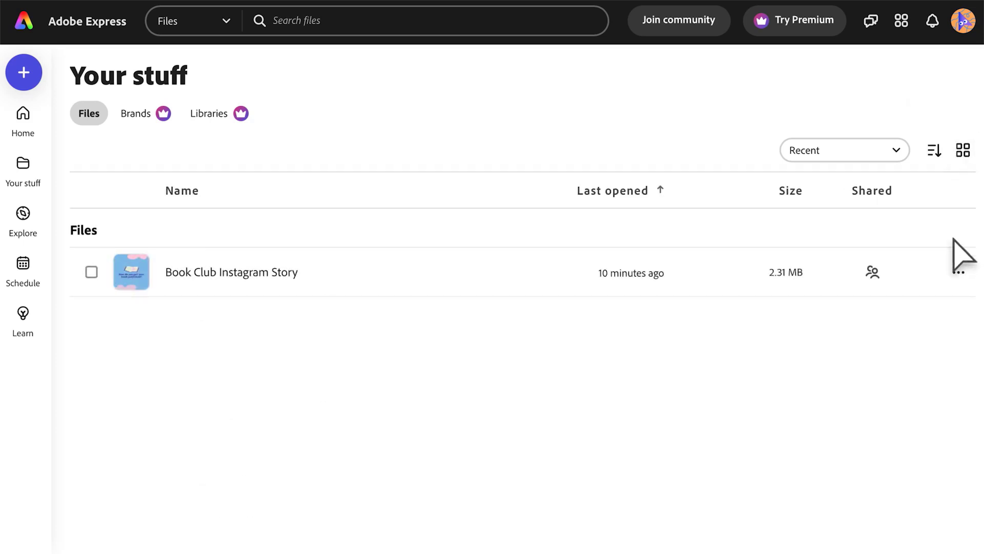
{"action": "left_click", "coordinate": [958, 272]}
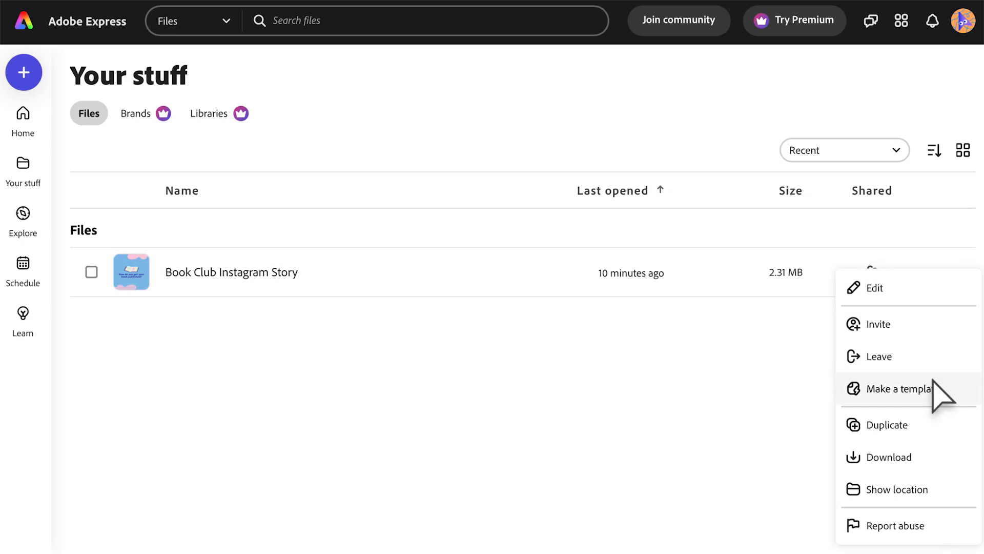
Download the Book Club Instagram Story as an MP4 at 1080p resolution
{"action": "left_click", "coordinate": [930, 457]}
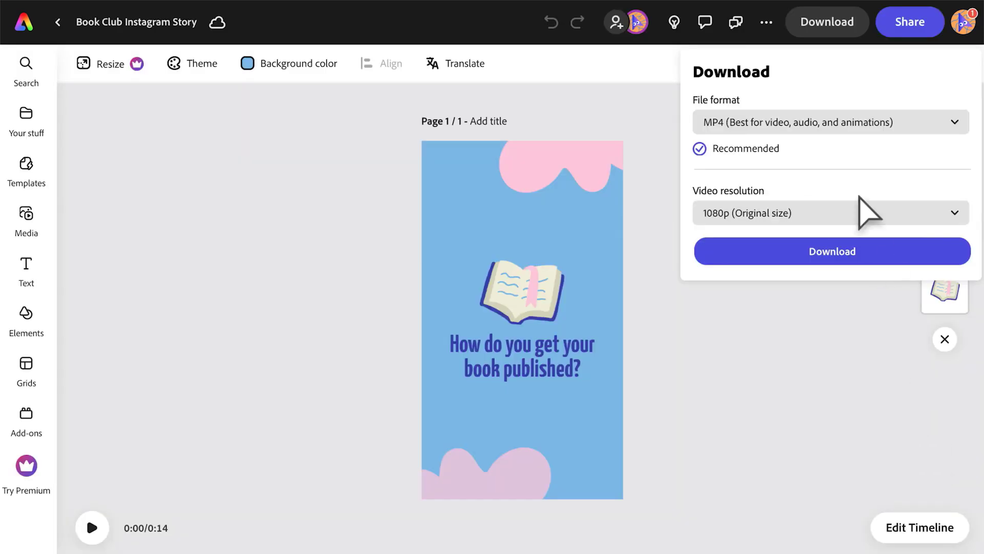
{"action": "left_click", "coordinate": [827, 122]}
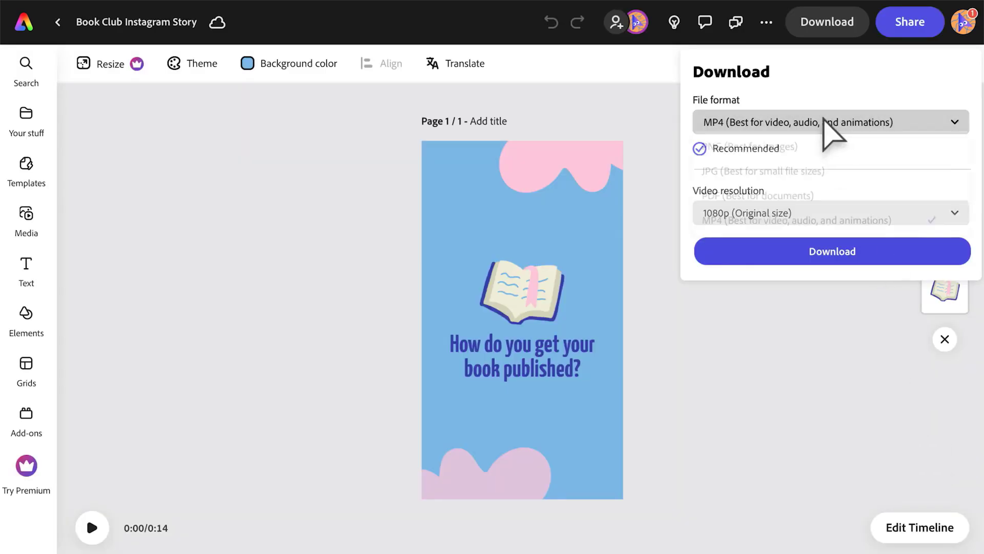
{"action": "left_click", "coordinate": [826, 223]}
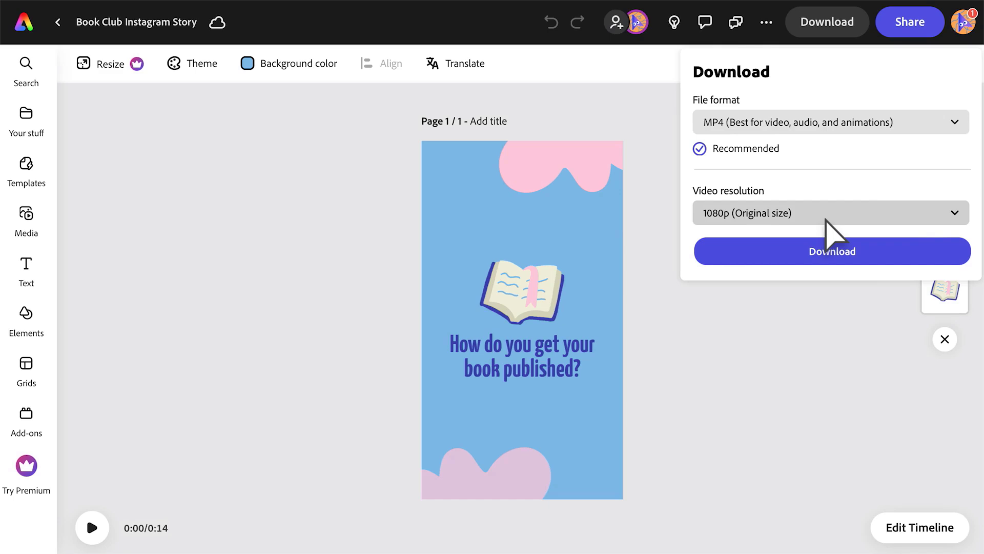
{"action": "left_click", "coordinate": [834, 221]}
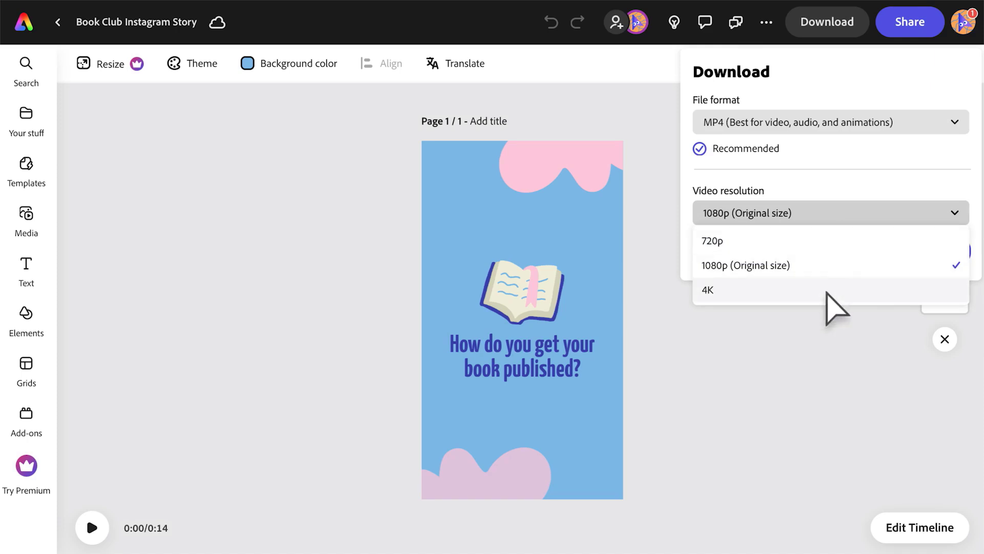
{"action": "left_click", "coordinate": [826, 265]}
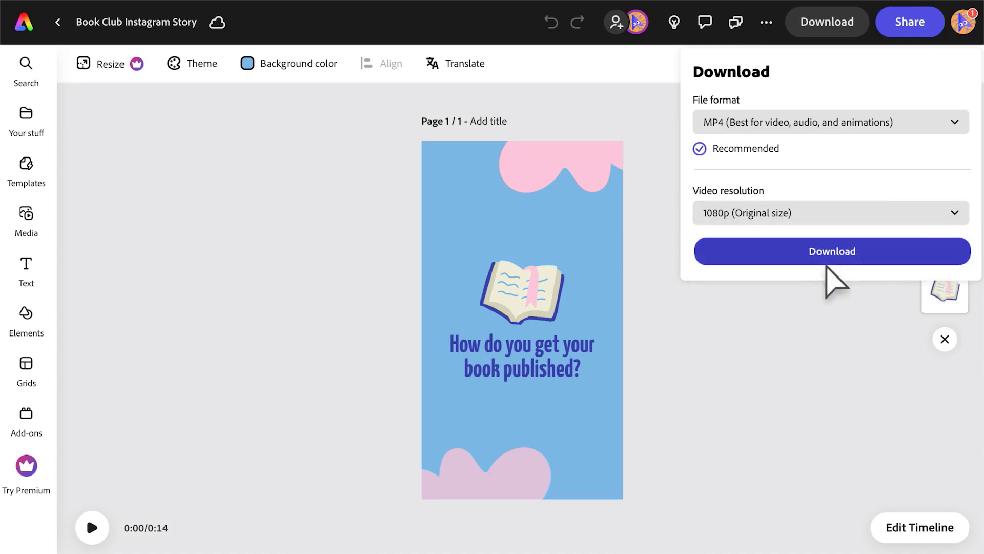
{"action": "left_click", "coordinate": [834, 253]}
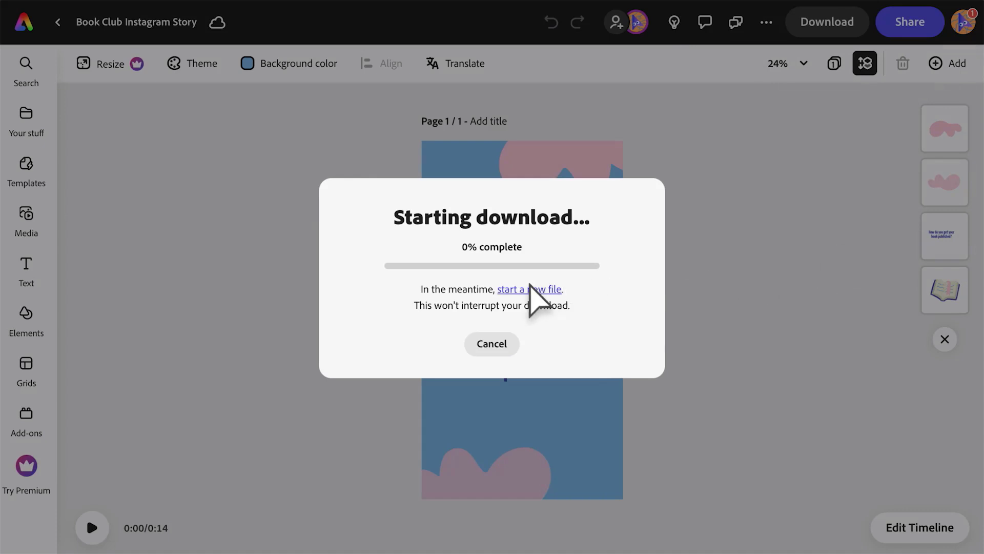